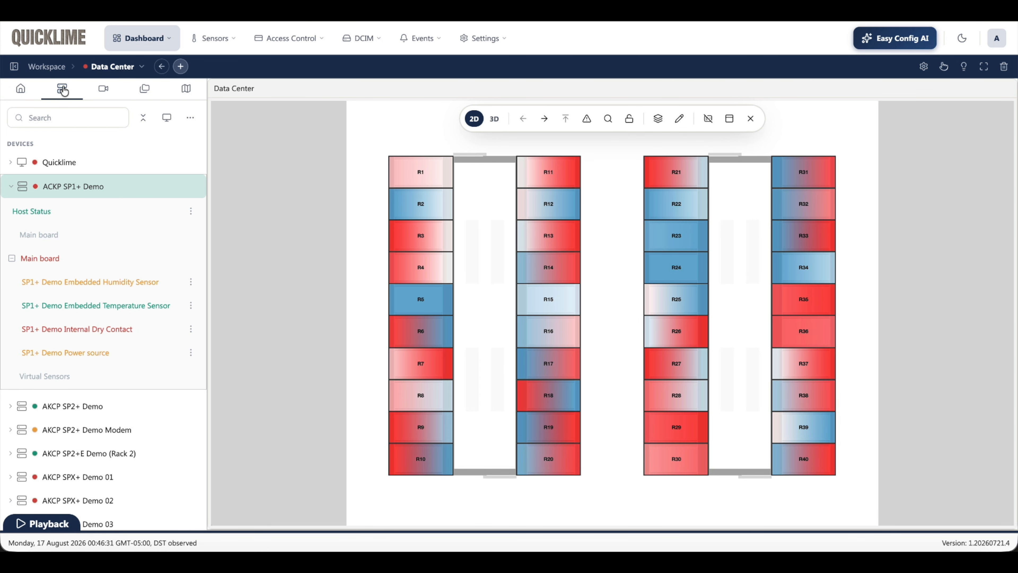
{"action": "left_click", "coordinate": [14, 67]}
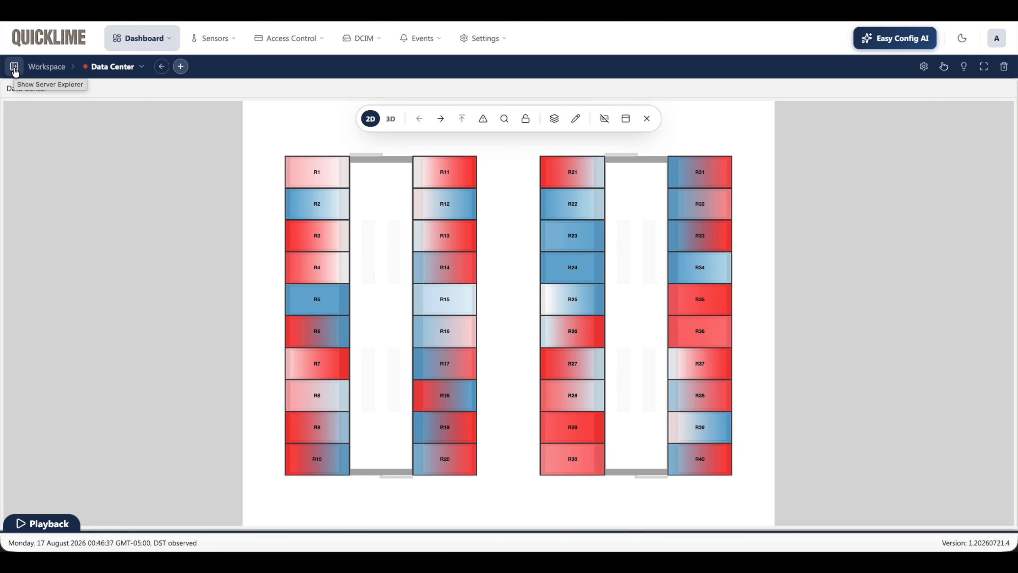
{"action": "left_click", "coordinate": [15, 69]}
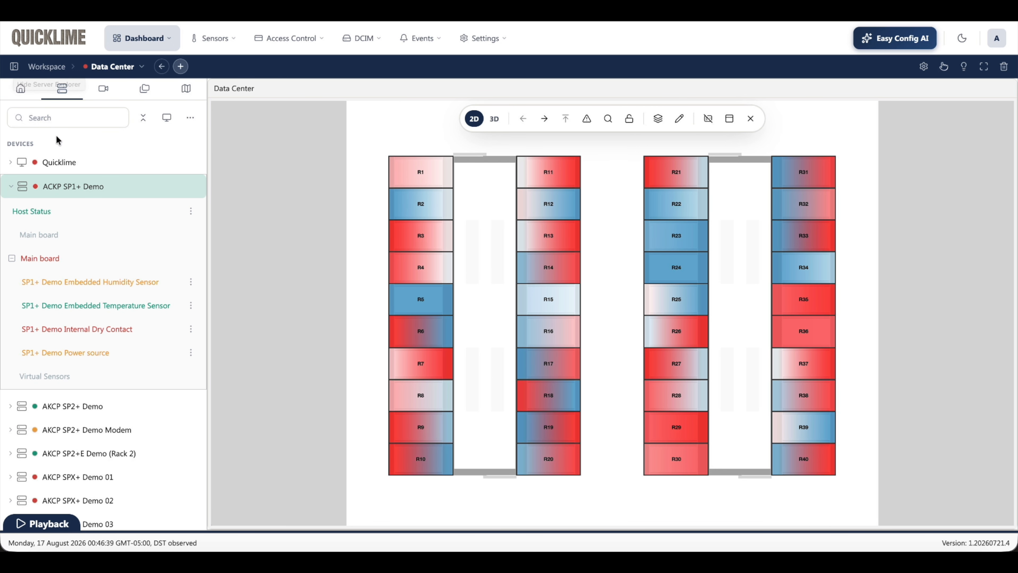
{"action": "scroll", "coordinate": [74, 363], "scroll_direction": "down", "scroll_amount": 1}
{"action": "scroll", "coordinate": [72, 363], "scroll_direction": "down", "scroll_amount": 5}
{"action": "scroll", "coordinate": [73, 357], "scroll_direction": "up", "scroll_amount": 6}
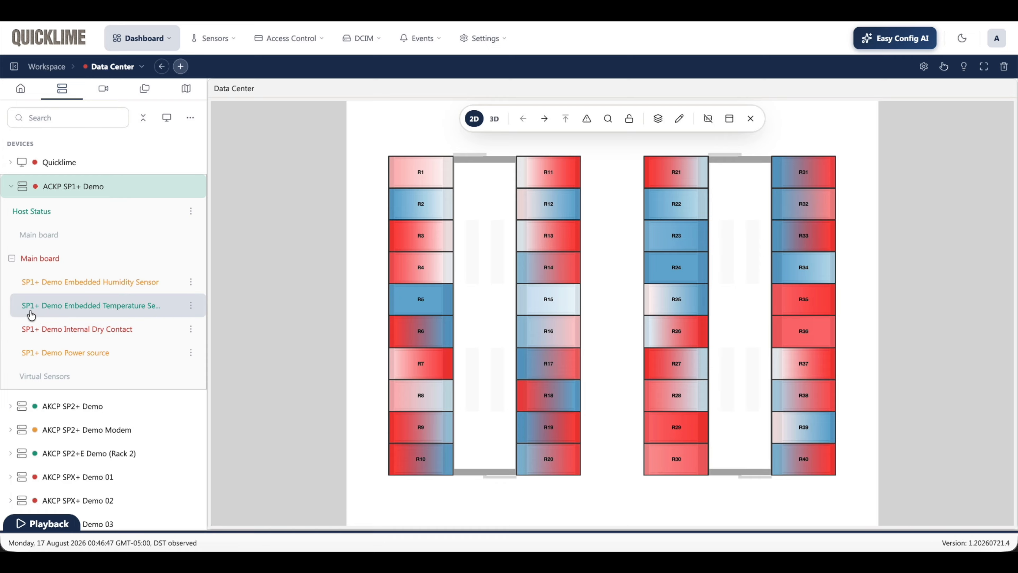
Step: Place the SP1+ Demo Embedded Temperature Sensor on the Data Center map above rack R1 and show its marker info
{"action": "left_click_drag", "start_coordinate": [31, 315], "coordinate": [378, 120]}
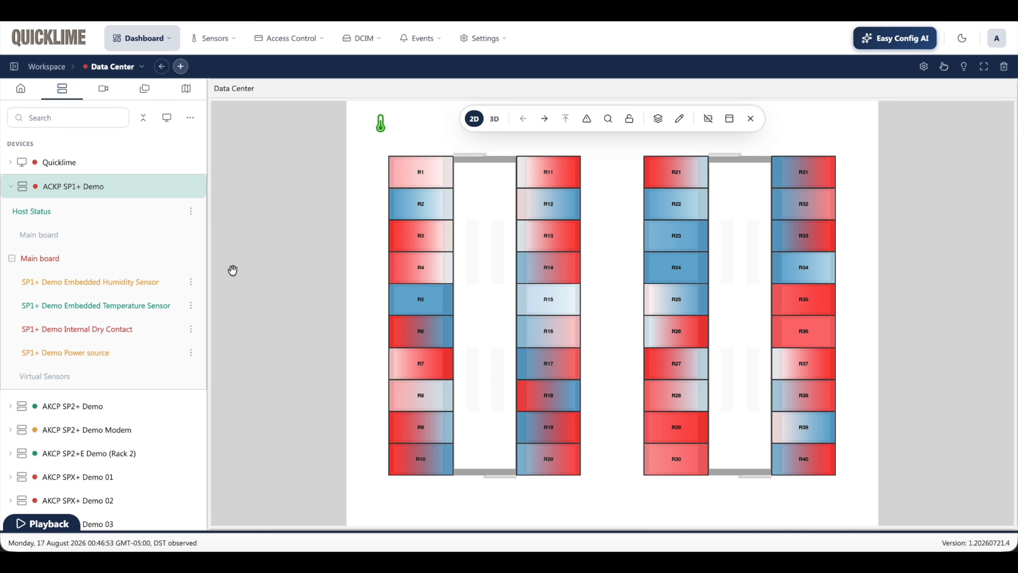
{"action": "left_click", "coordinate": [381, 129]}
{"action": "mouse_move", "coordinate": [377, 132]}
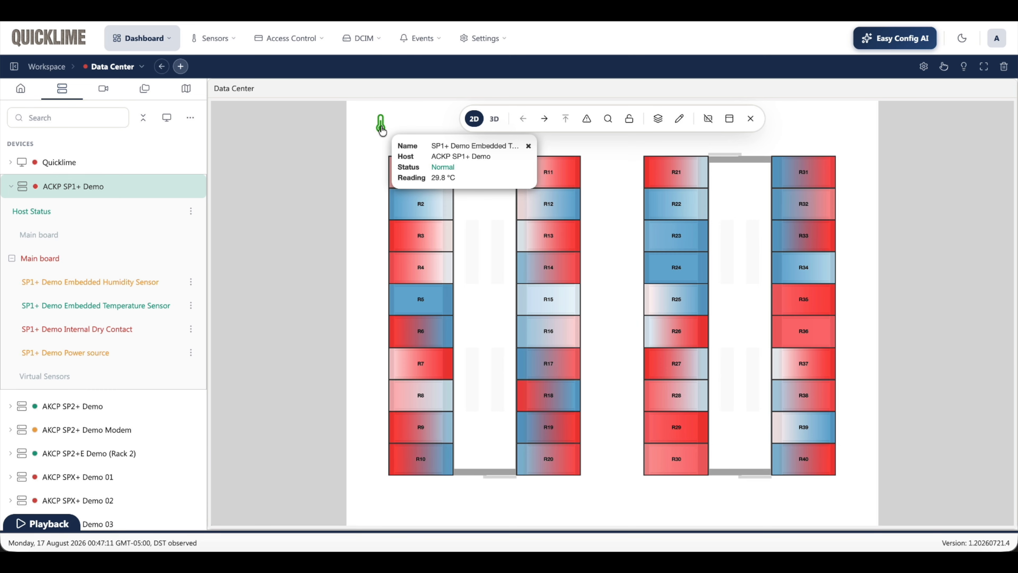
Step: Open the temperature sensor marker for editing, preview the Standard Shapes icon type, and set the type back to Images
{"action": "right_click", "coordinate": [381, 130]}
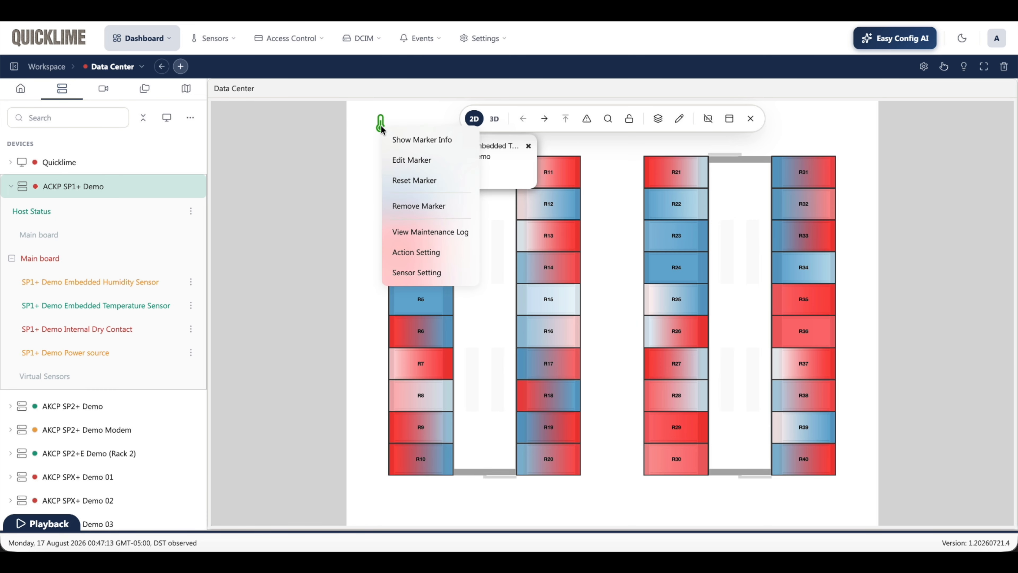
{"action": "left_click", "coordinate": [401, 160]}
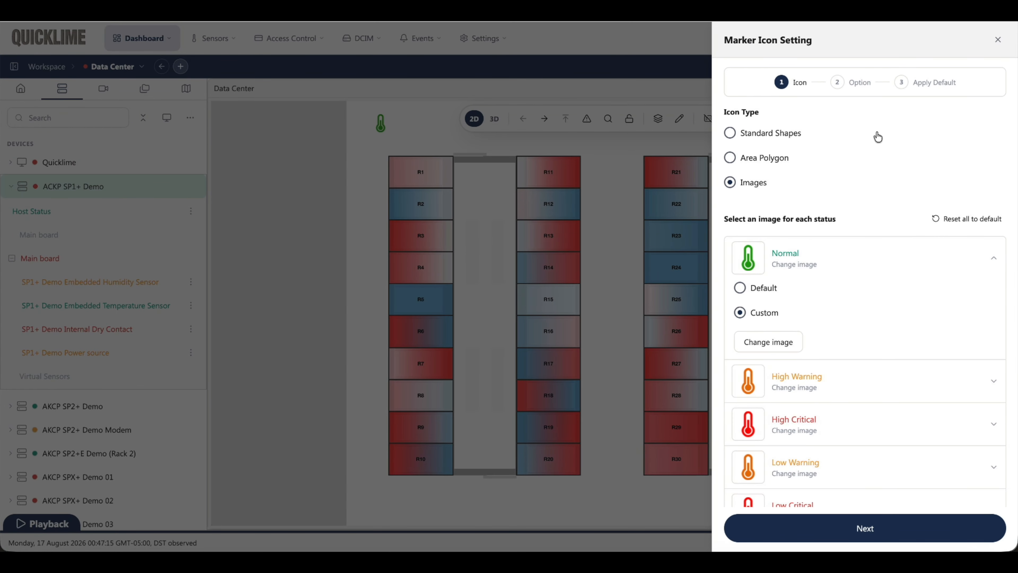
{"action": "scroll", "coordinate": [827, 234], "scroll_direction": "down", "scroll_amount": 3}
{"action": "scroll", "coordinate": [829, 235], "scroll_direction": "up", "scroll_amount": 3}
{"action": "scroll", "coordinate": [829, 234], "scroll_direction": "down", "scroll_amount": 1}
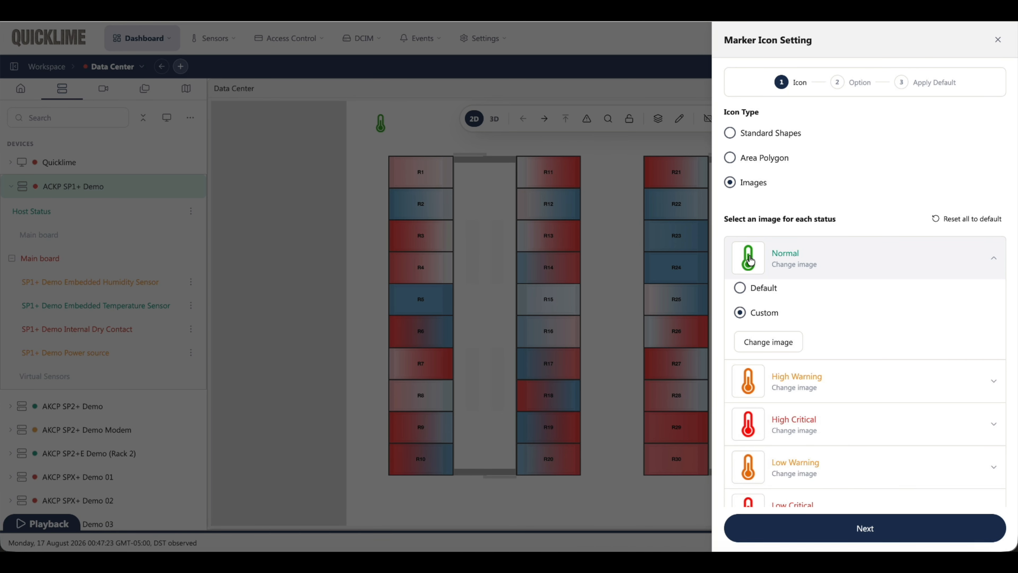
{"action": "left_click", "coordinate": [731, 135]}
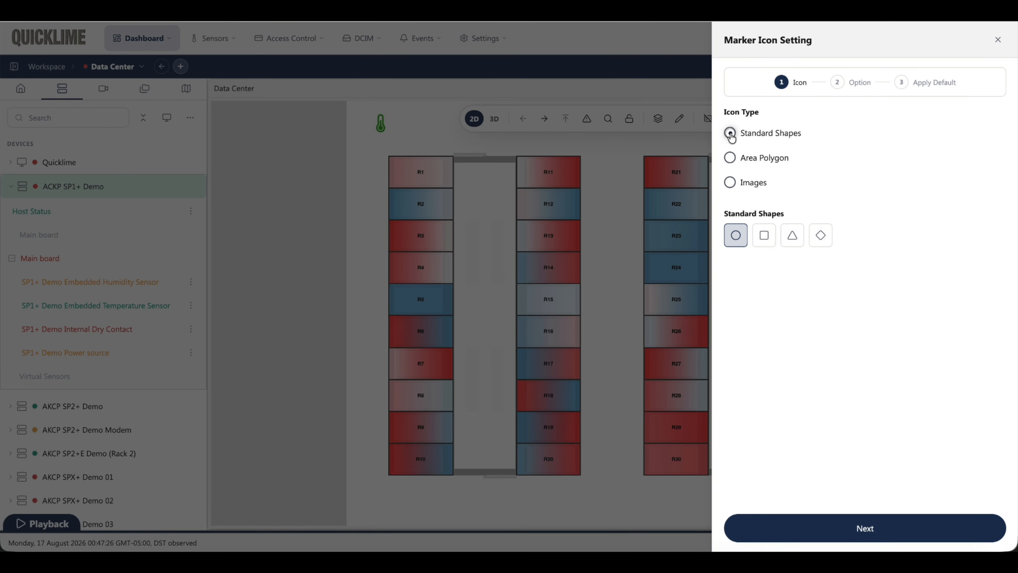
{"action": "left_click", "coordinate": [730, 183]}
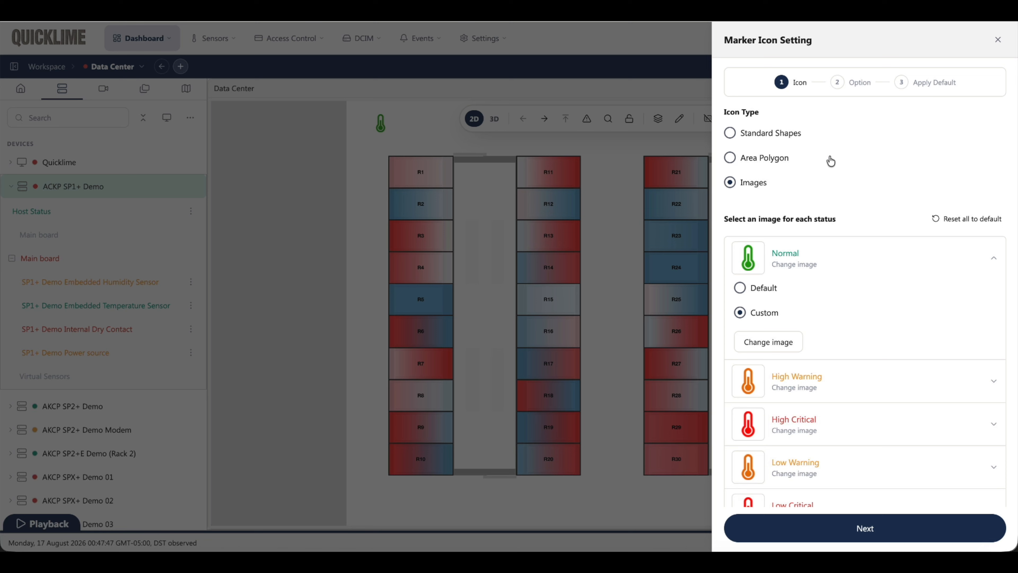
Step: Insert the $[VALUE] macro as the temperature marker's additional text
{"action": "left_click", "coordinate": [857, 529]}
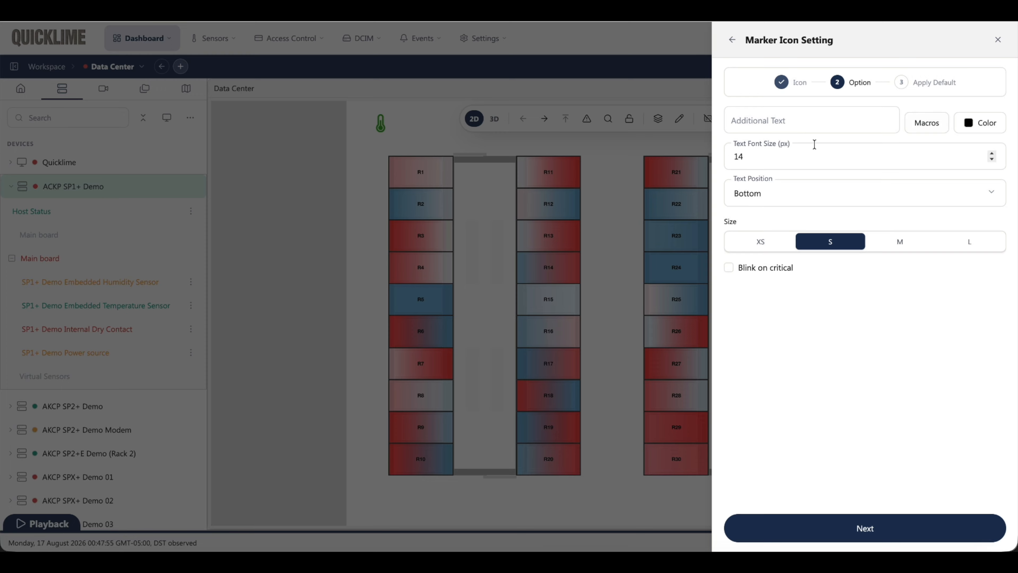
{"action": "left_click", "coordinate": [802, 120]}
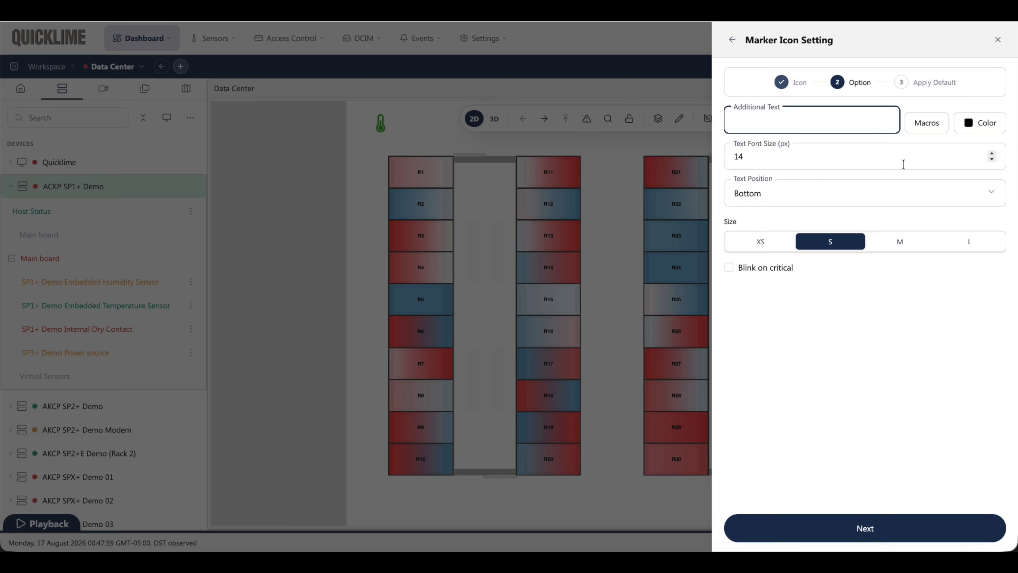
{"action": "left_click", "coordinate": [925, 131]}
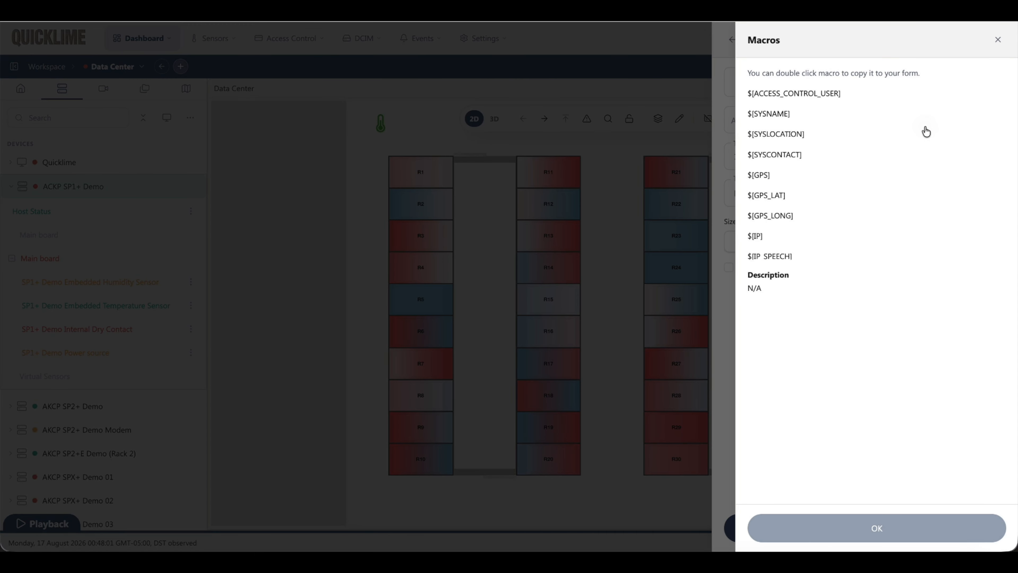
{"action": "scroll", "coordinate": [822, 159], "scroll_direction": "down", "scroll_amount": 1}
{"action": "scroll", "coordinate": [822, 159], "scroll_direction": "down", "scroll_amount": 6}
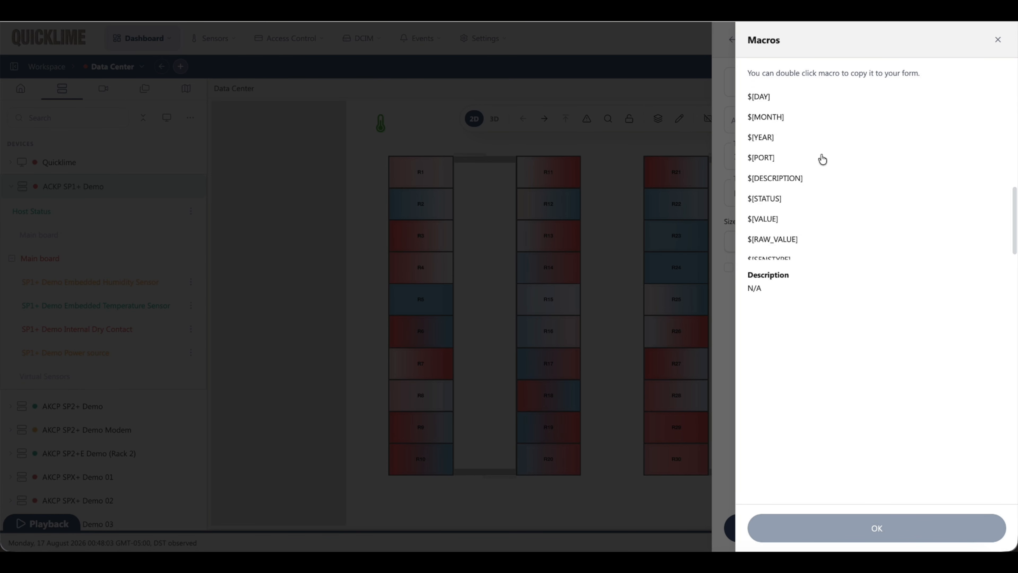
{"action": "scroll", "coordinate": [823, 159], "scroll_direction": "up", "scroll_amount": 6}
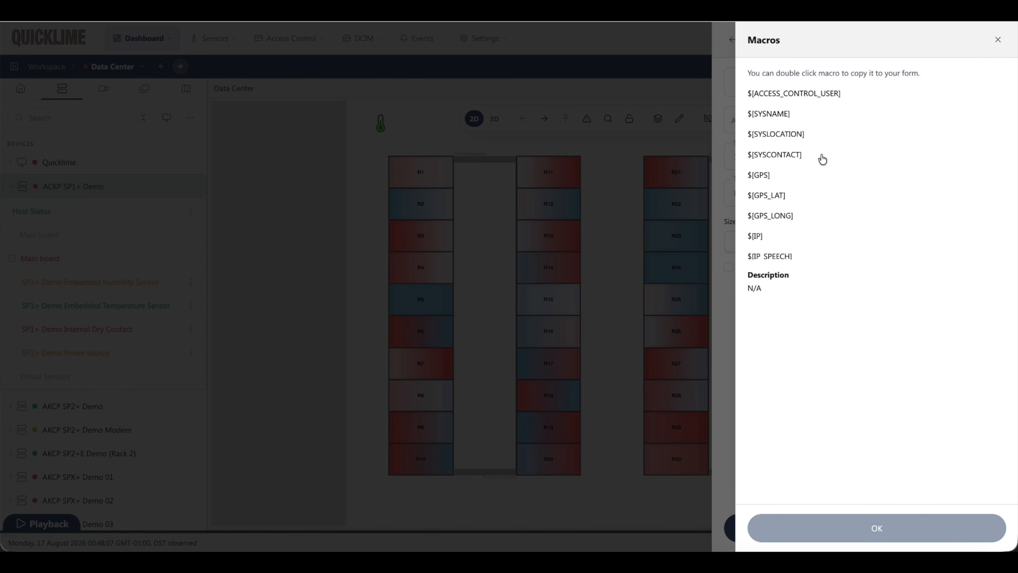
{"action": "scroll", "coordinate": [822, 159], "scroll_direction": "down", "scroll_amount": 5}
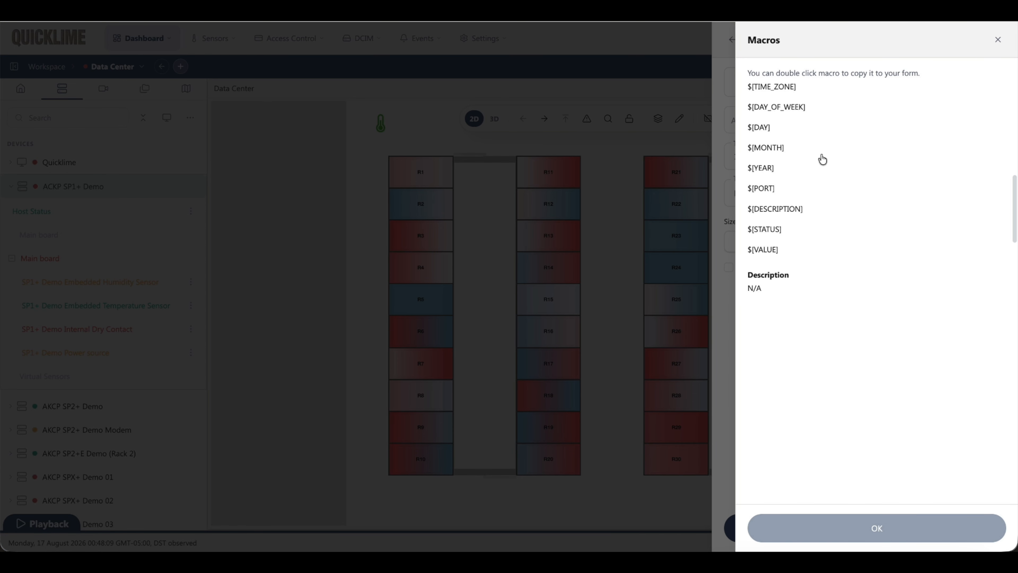
{"action": "scroll", "coordinate": [822, 160], "scroll_direction": "down", "scroll_amount": 2}
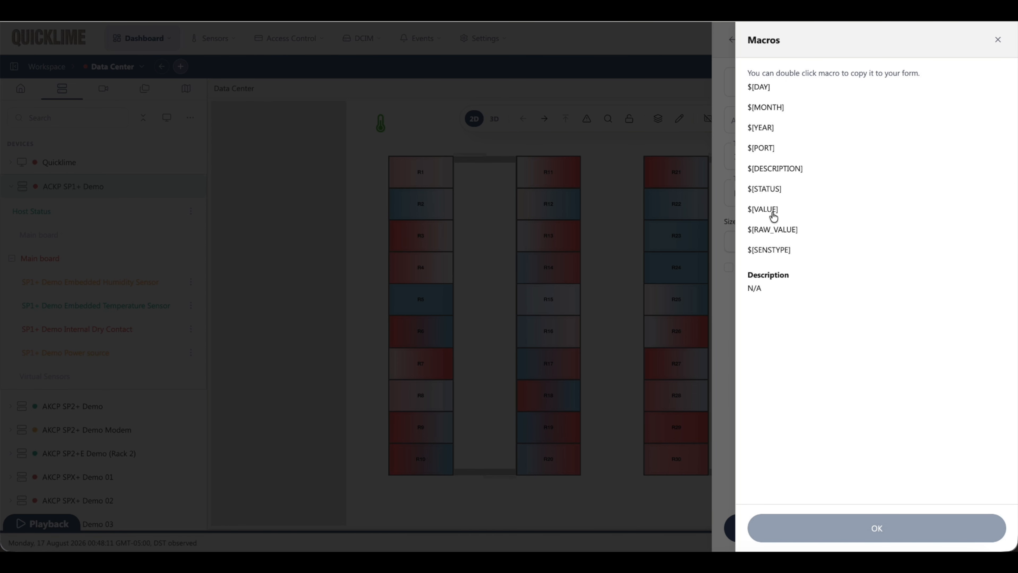
{"action": "left_click", "coordinate": [770, 215]}
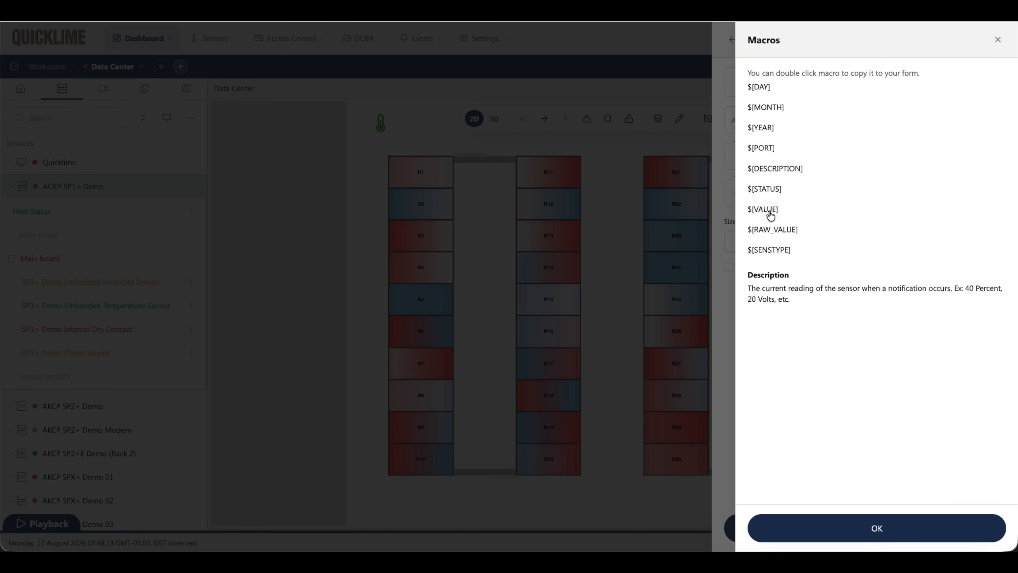
{"action": "left_click", "coordinate": [903, 531]}
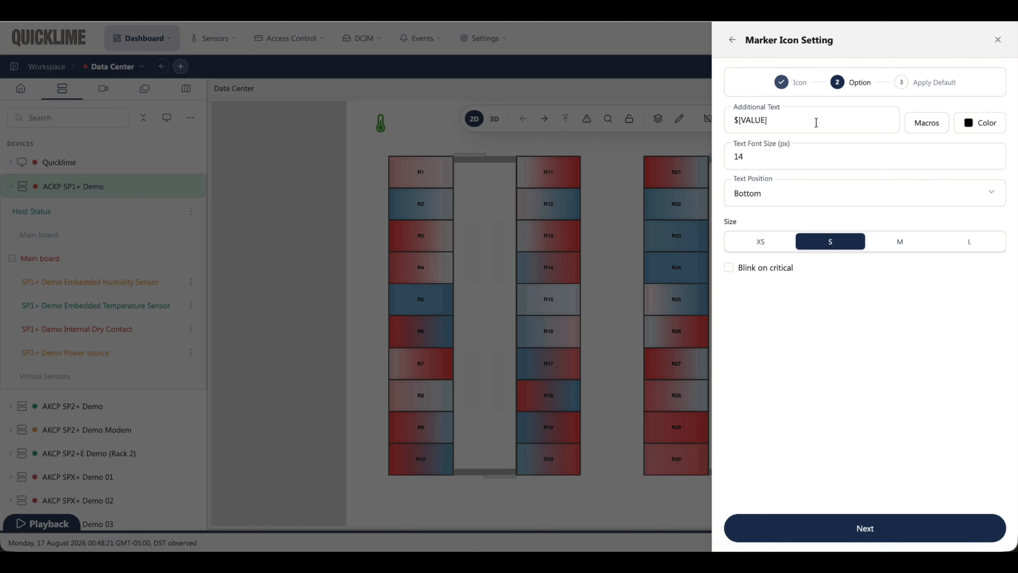
Step: Choose Bottom as the marker's text position and finish the marker settings without applying them as a default
{"action": "left_click", "coordinate": [788, 200]}
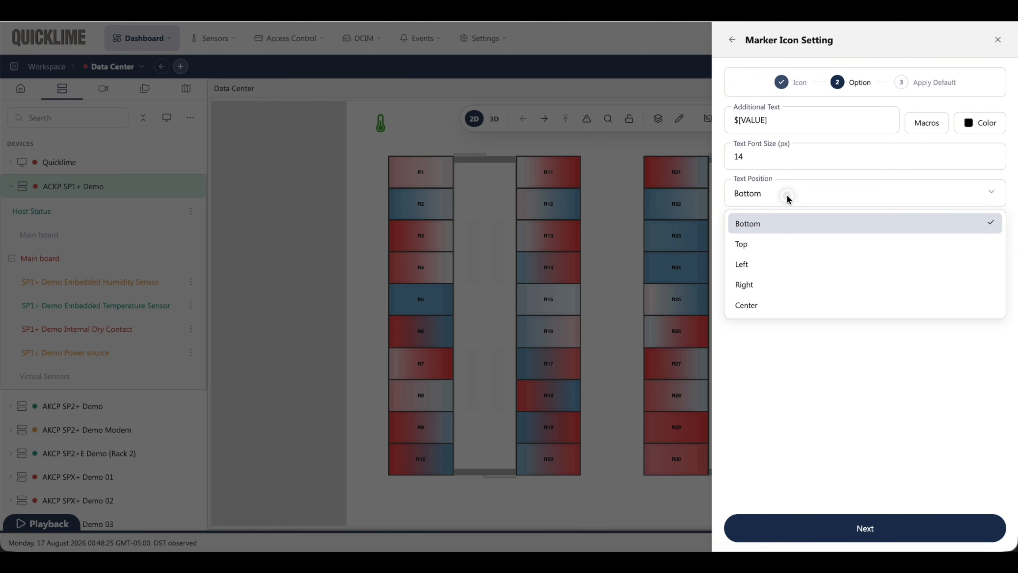
{"action": "left_click", "coordinate": [764, 225]}
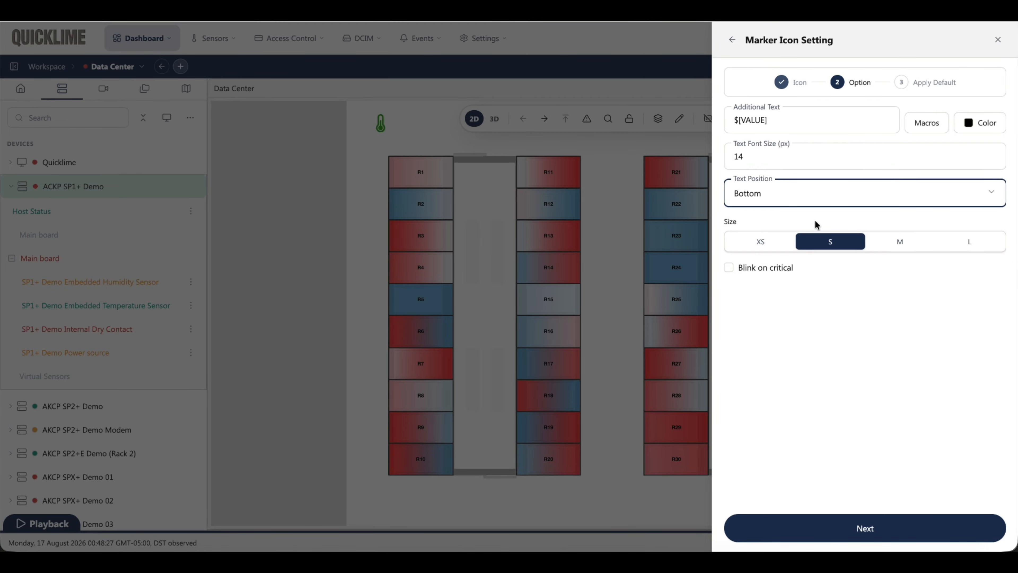
{"action": "left_click", "coordinate": [875, 523]}
{"action": "left_click", "coordinate": [871, 529]}
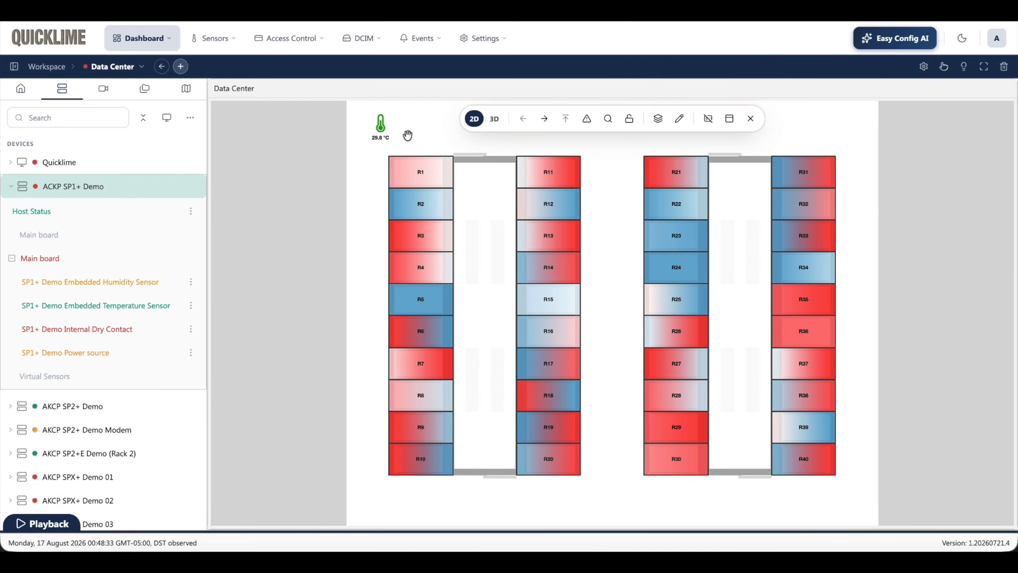
Step: Examine the temperature marker's label up close on the map and show its marker info
{"action": "left_click", "coordinate": [380, 130]}
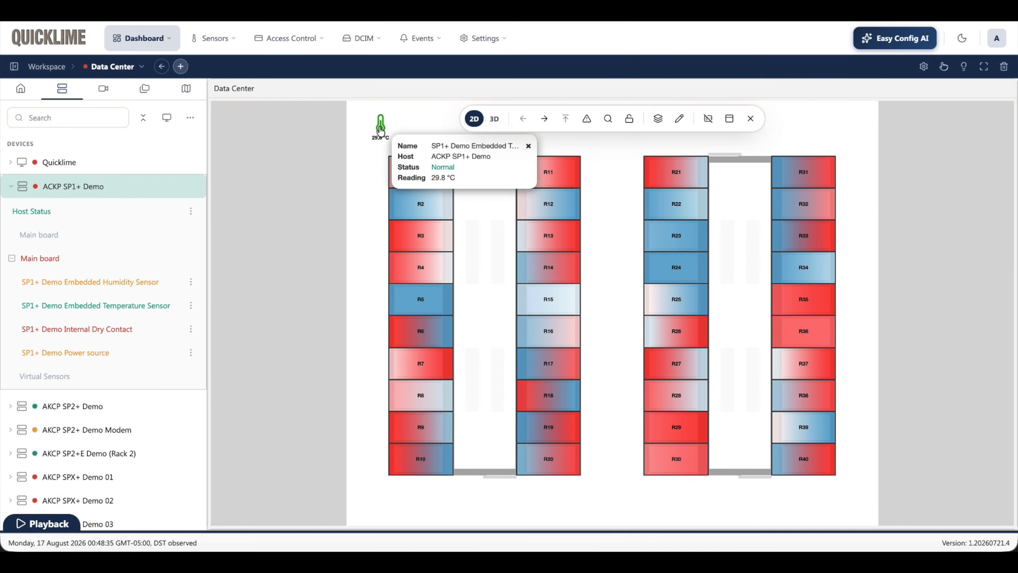
{"action": "scroll", "coordinate": [356, 102], "scroll_direction": "up", "scroll_amount": 2}
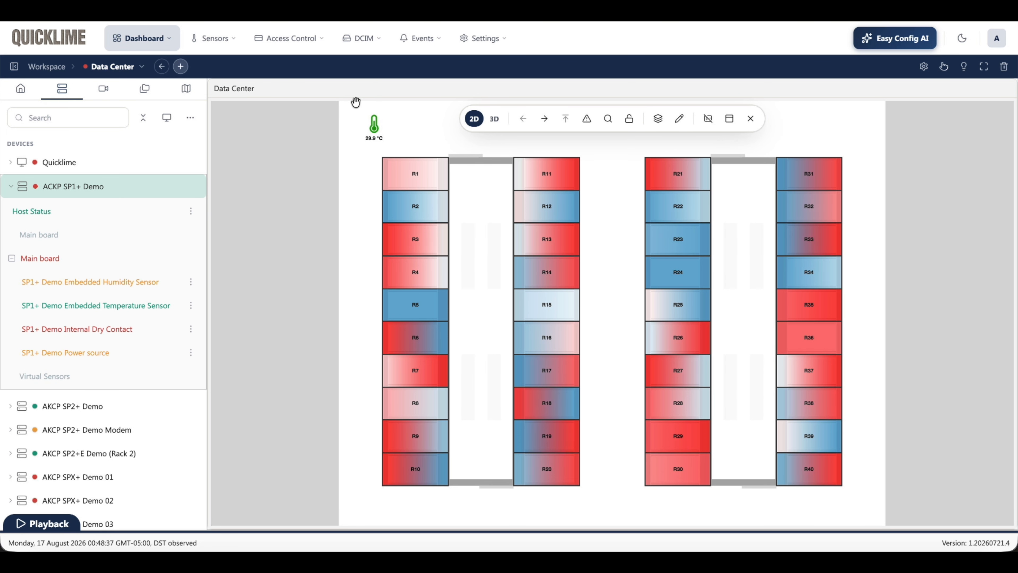
{"action": "left_click", "coordinate": [358, 127]}
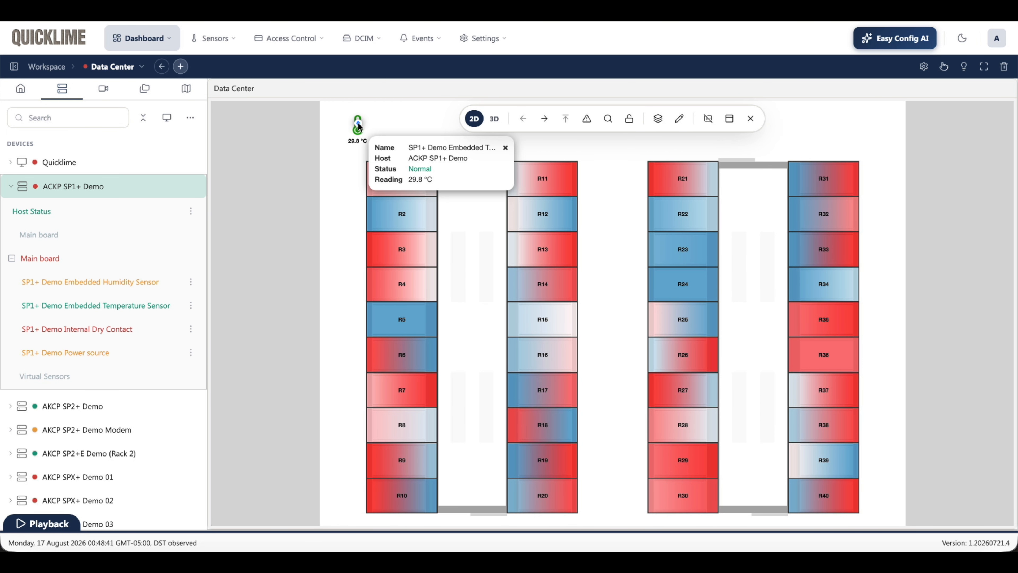
Step: Add the $[SYSNAME] macro after $[VALUE] in the marker's additional text, separated by a space, and finish the settings
{"action": "right_click", "coordinate": [359, 126]}
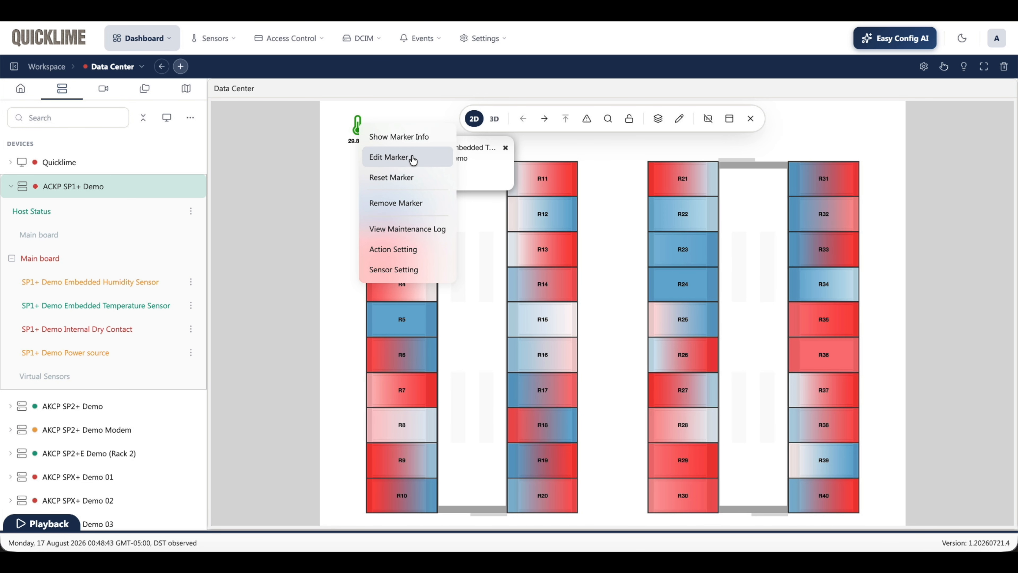
{"action": "left_click", "coordinate": [388, 158]}
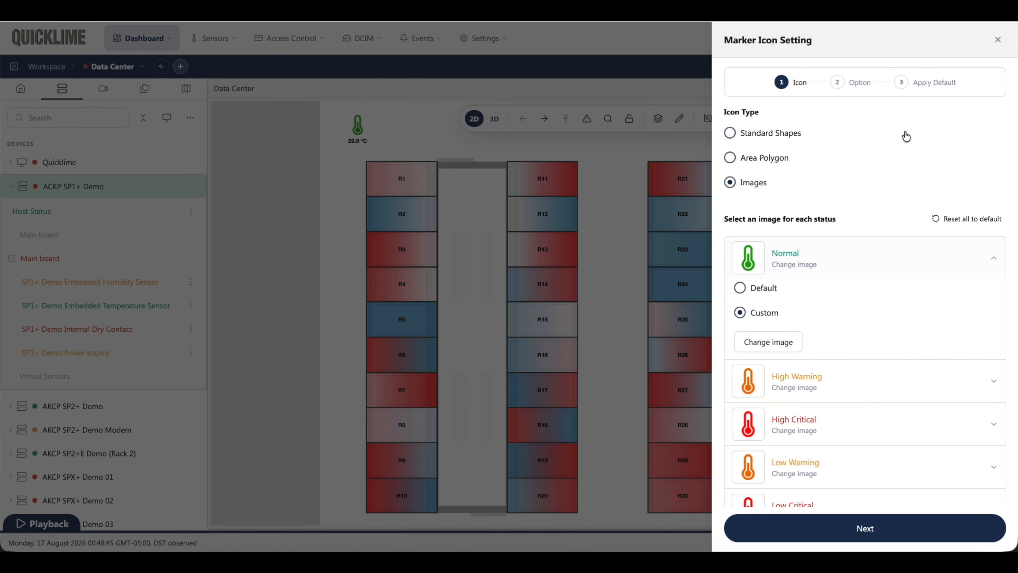
{"action": "left_click", "coordinate": [891, 520]}
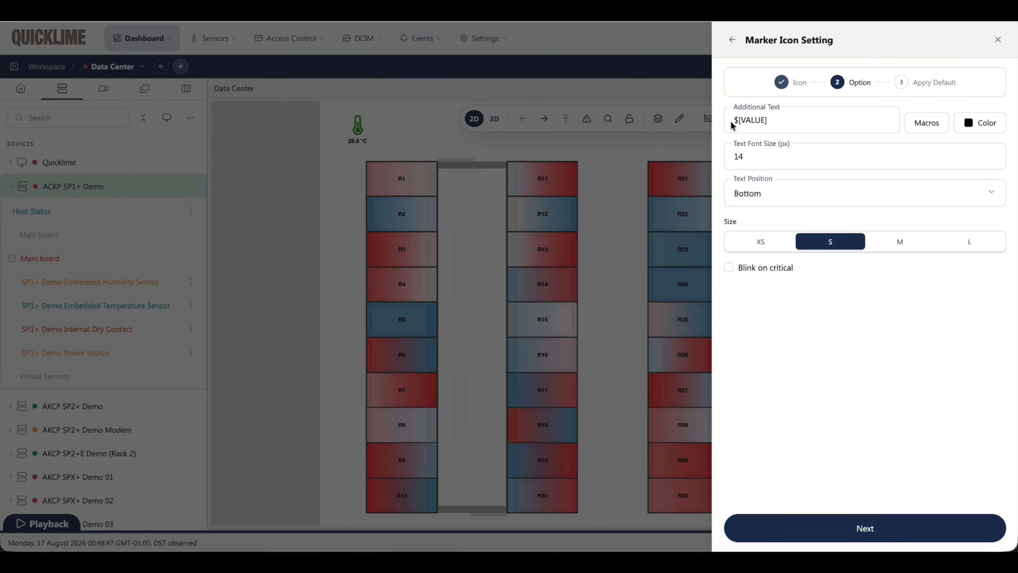
{"action": "left_click", "coordinate": [780, 123]}
{"action": "left_click", "coordinate": [926, 124]}
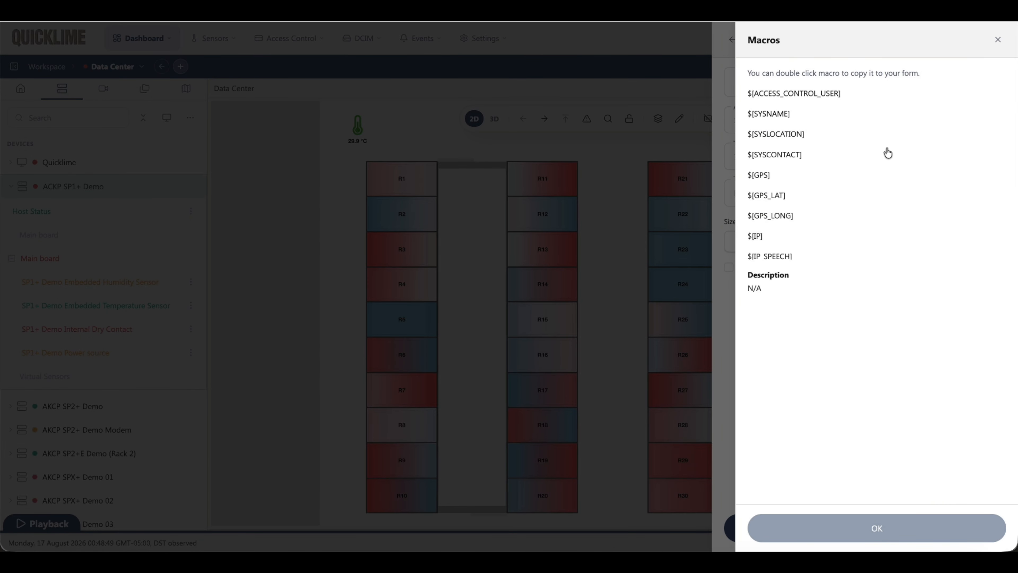
{"action": "left_click", "coordinate": [778, 116]}
{"action": "left_click", "coordinate": [829, 526]}
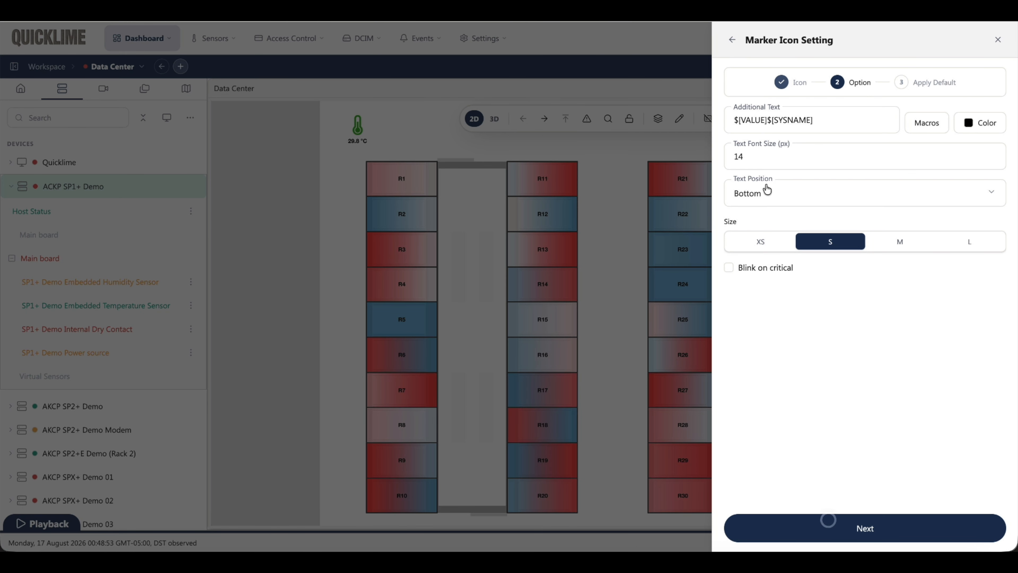
{"action": "left_click", "coordinate": [767, 120]}
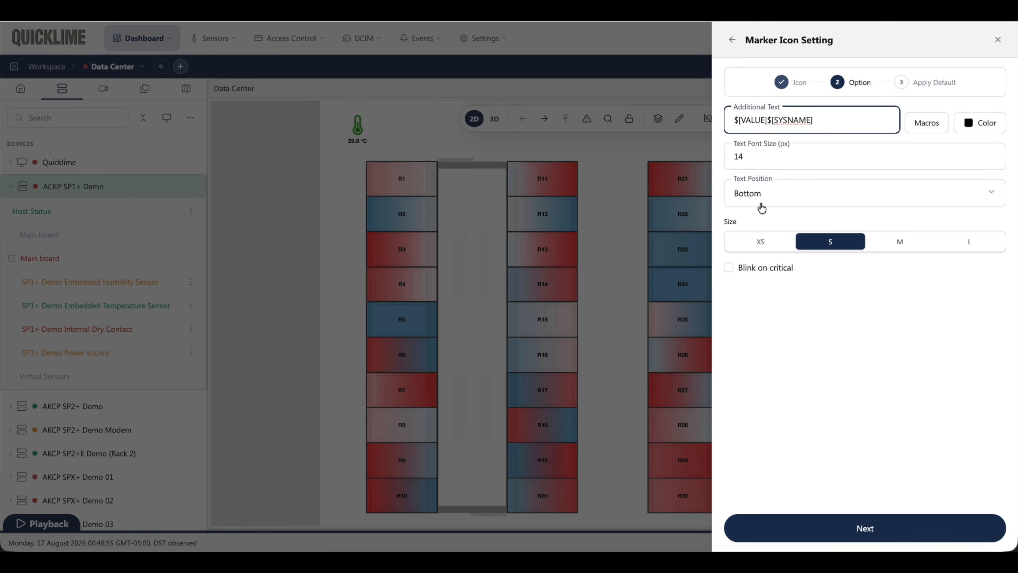
{"action": "left_click", "coordinate": [862, 514]}
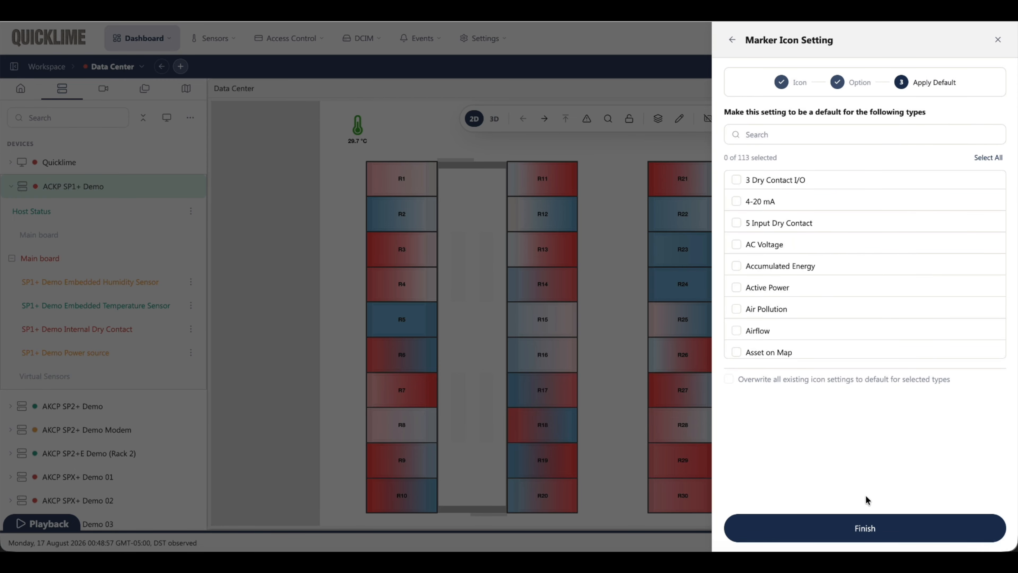
{"action": "left_click", "coordinate": [857, 524]}
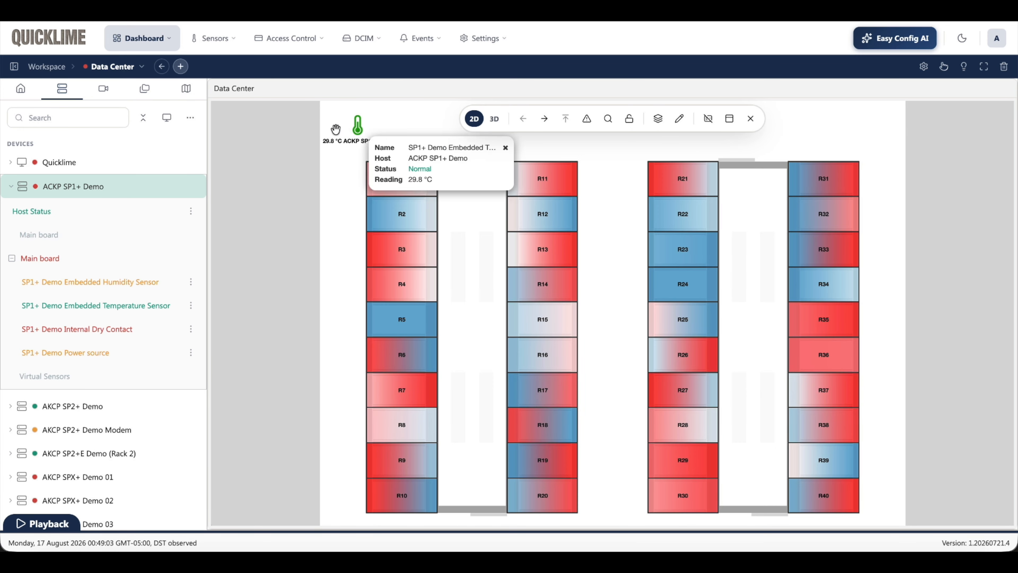
Step: Remove the $[SYSNAME] macro from the temperature marker's additional text, leaving only $[VALUE]
{"action": "mouse_move", "coordinate": [358, 133]}
{"action": "right_click", "coordinate": [357, 131]}
{"action": "left_click", "coordinate": [373, 163]}
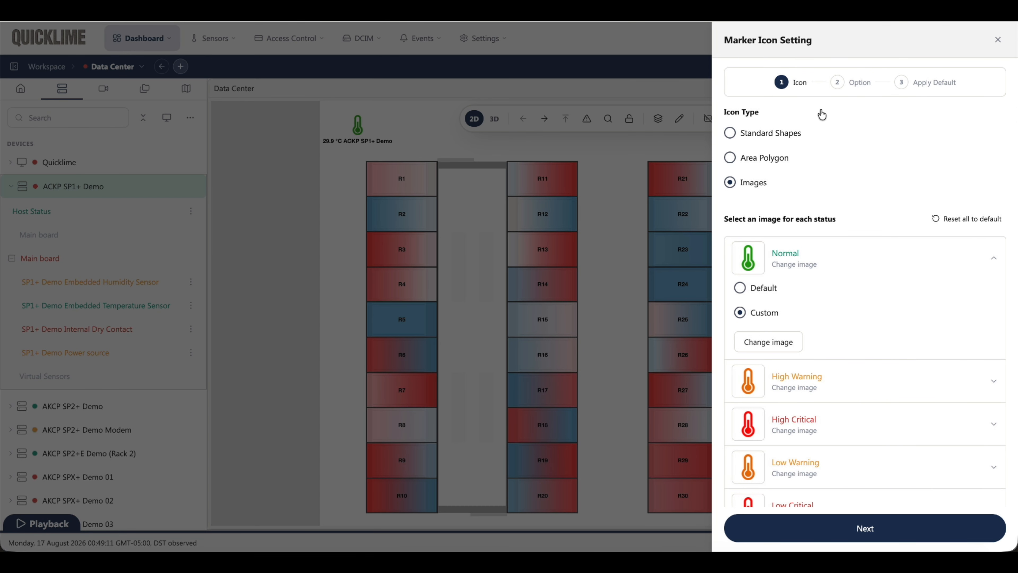
{"action": "left_click", "coordinate": [869, 536]}
{"action": "left_click", "coordinate": [861, 525]}
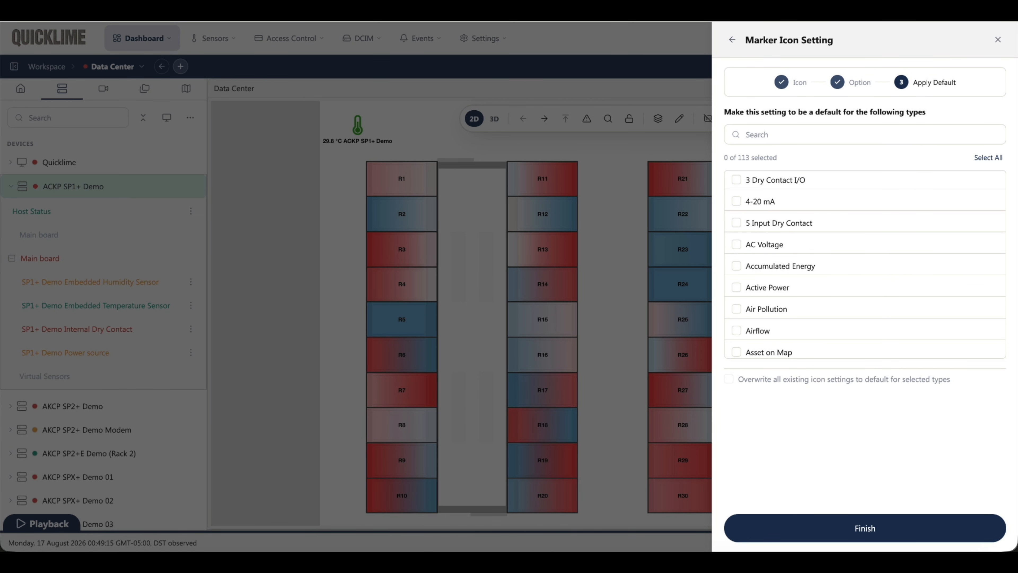
{"action": "left_click", "coordinate": [732, 39]}
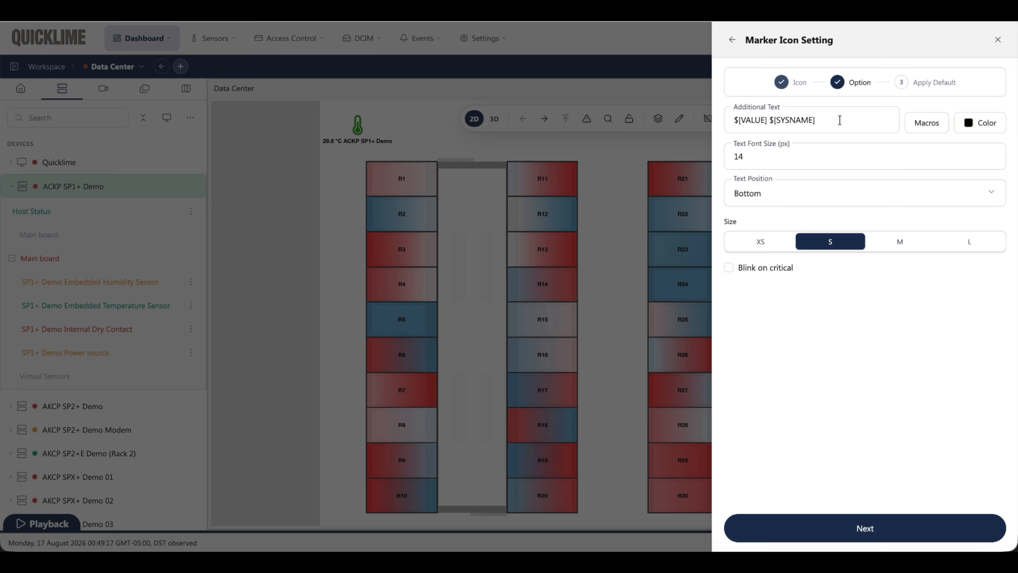
{"action": "left_click", "coordinate": [825, 117]}
{"action": "key", "text": "BackSpace"}
{"action": "key", "text": "BackSpace"}
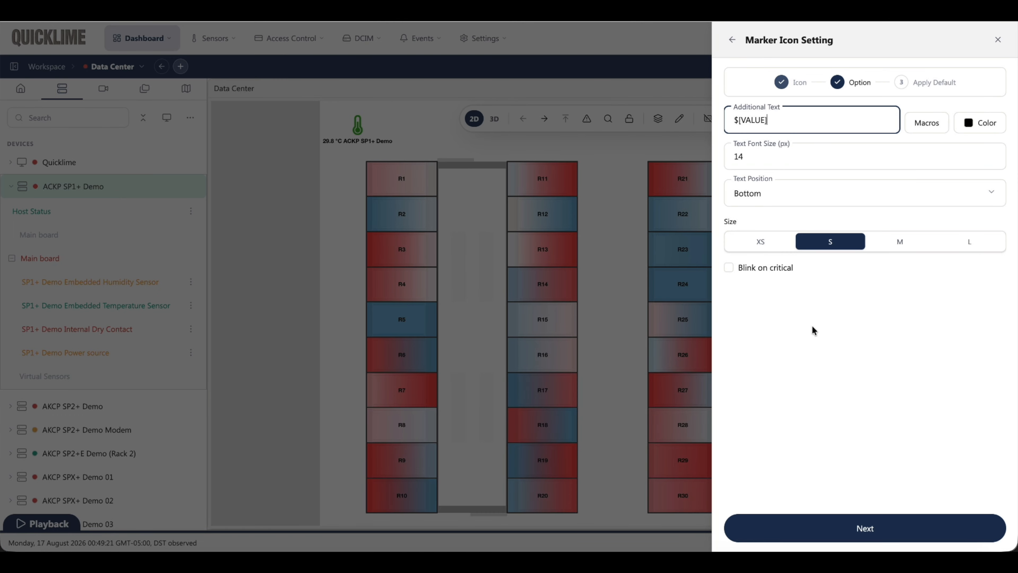
Step: Change the temperature marker's icon type to Area Polygon, finish the settings, and move the polygon slightly farther above rack R1
{"action": "left_click", "coordinate": [733, 40]}
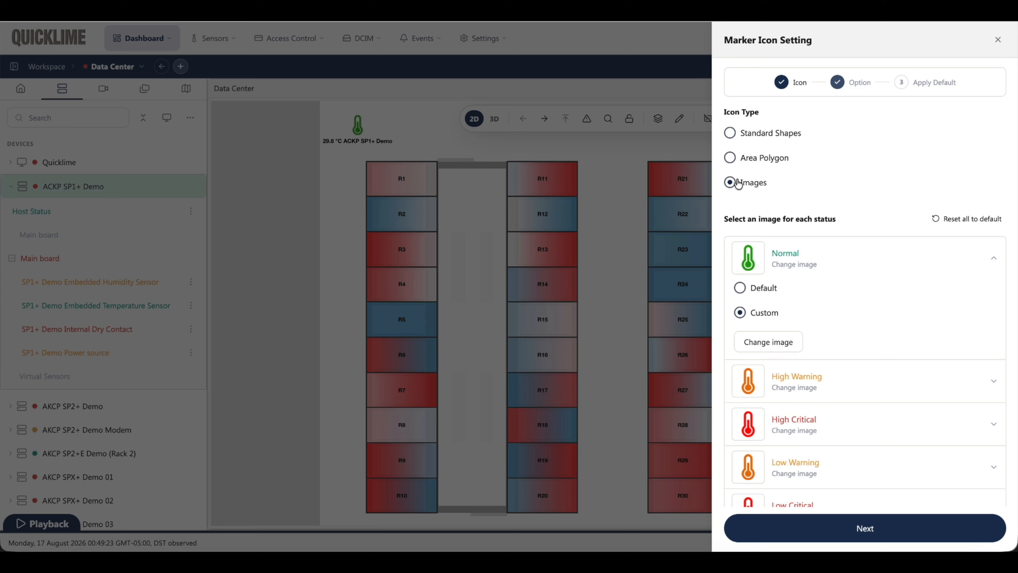
{"action": "left_click", "coordinate": [731, 158]}
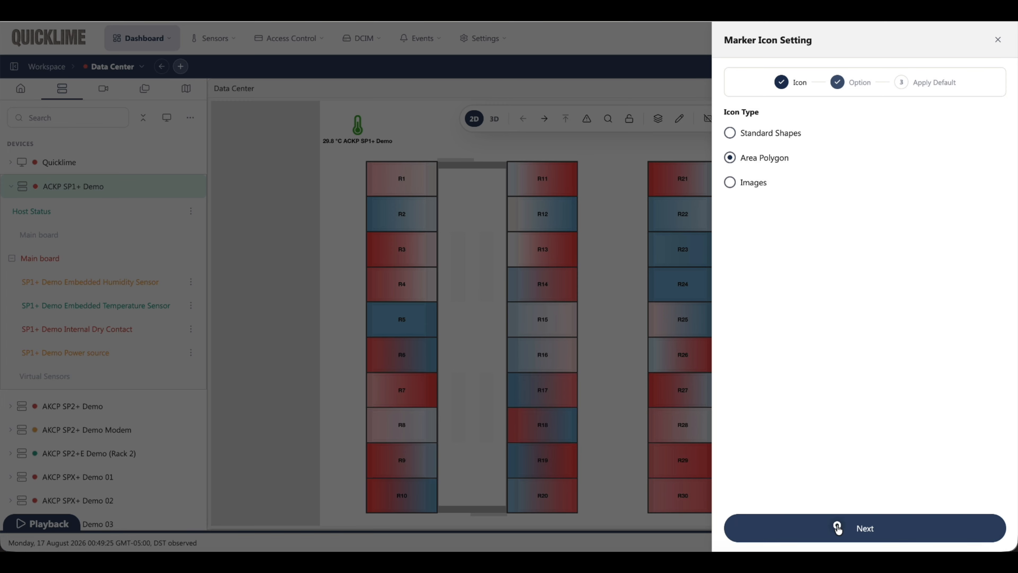
{"action": "left_click", "coordinate": [838, 527]}
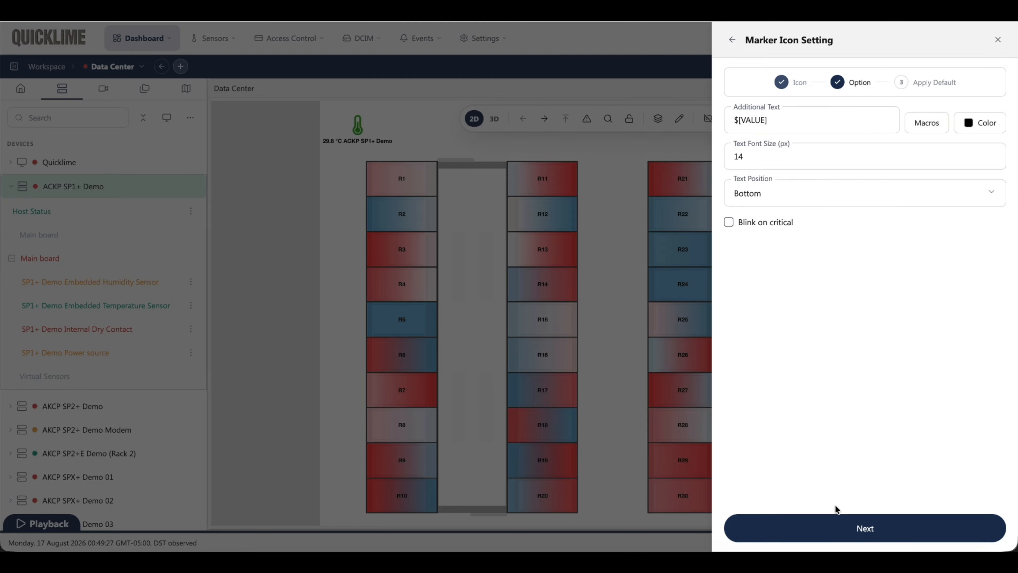
{"action": "left_click", "coordinate": [829, 511]}
{"action": "left_click", "coordinate": [868, 518]}
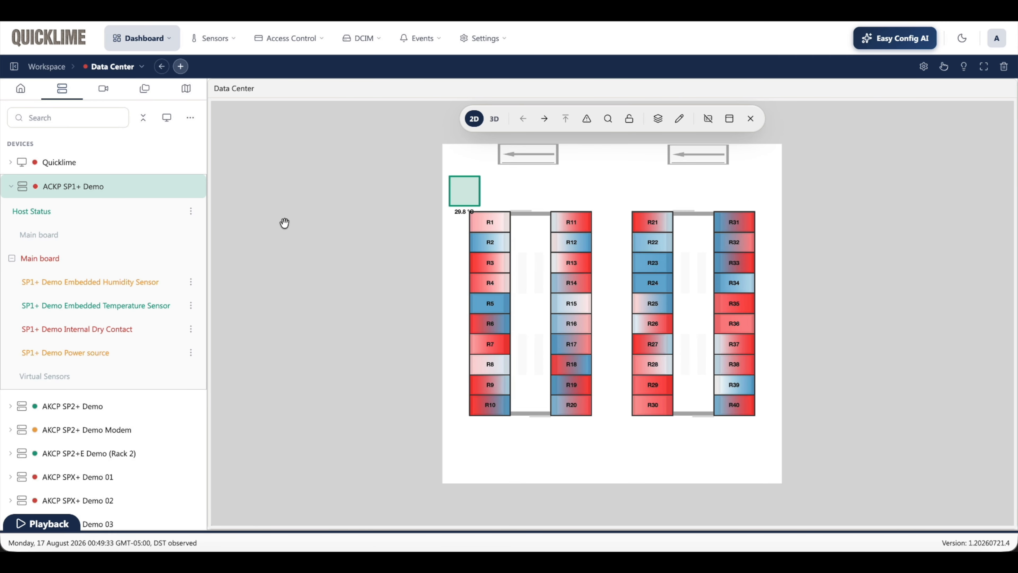
{"action": "left_click", "coordinate": [457, 198]}
{"action": "left_click_drag", "start_coordinate": [457, 198], "coordinate": [462, 177]}
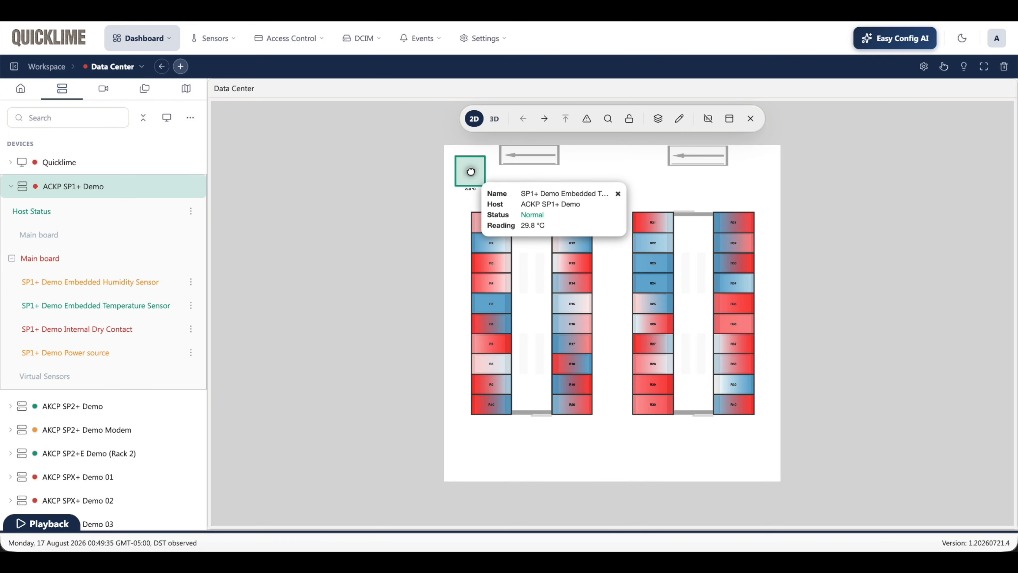
Step: Try to stretch the marker's polygon into a larger irregular area above racks R1 and R11, and cancel the polygon edit
{"action": "right_click", "coordinate": [479, 171]}
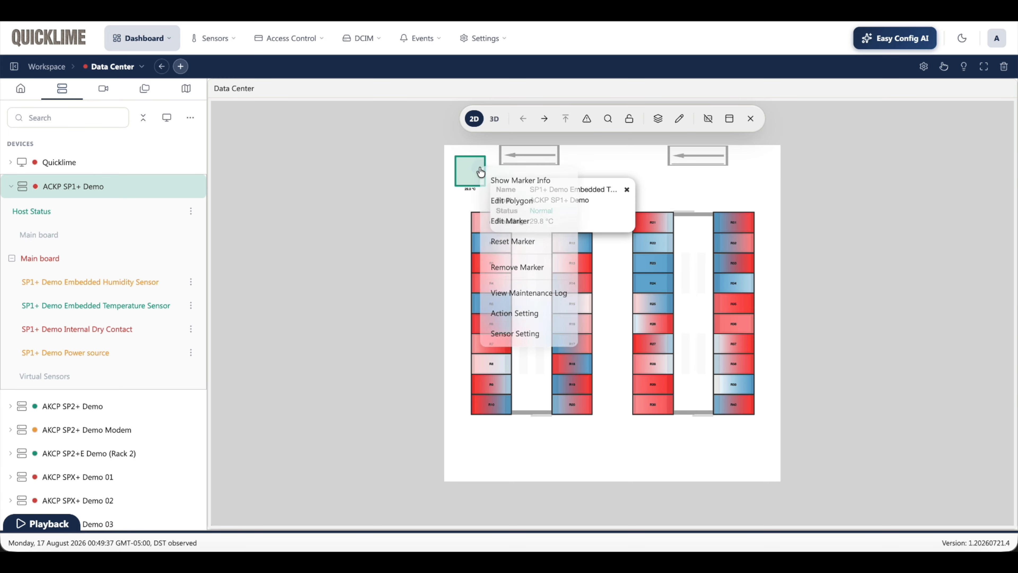
{"action": "left_click", "coordinate": [497, 201]}
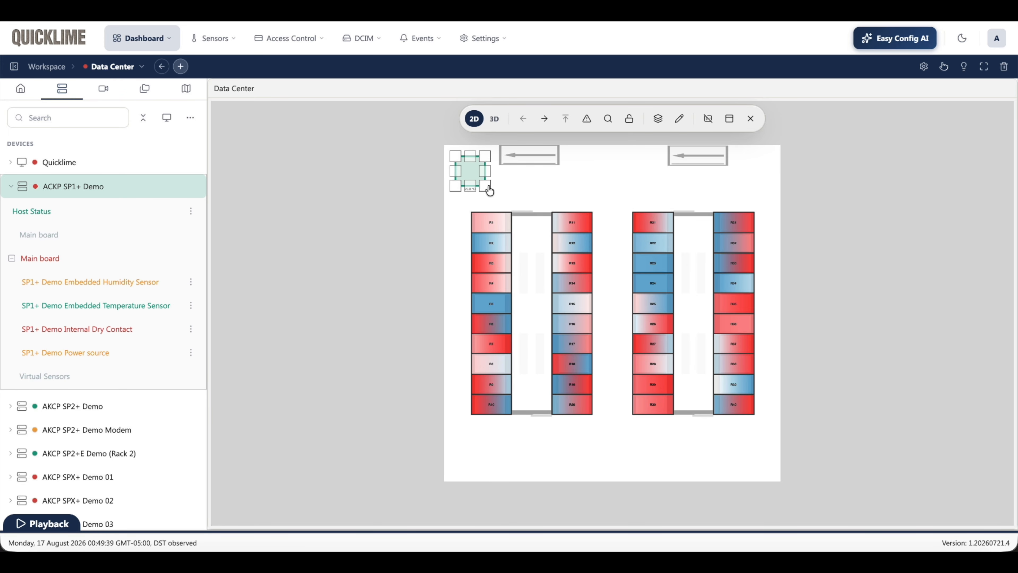
{"action": "left_click_drag", "start_coordinate": [486, 187], "coordinate": [566, 161]}
{"action": "left_click_drag", "start_coordinate": [486, 157], "coordinate": [504, 145]}
{"action": "left_click_drag", "start_coordinate": [456, 186], "coordinate": [474, 216]}
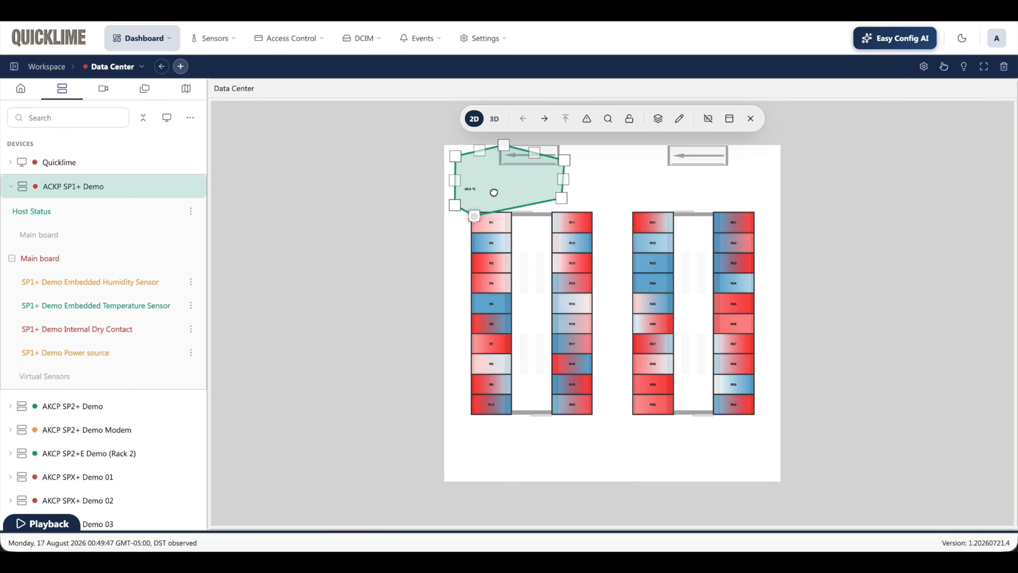
{"action": "left_click_drag", "start_coordinate": [455, 158], "coordinate": [445, 146]}
{"action": "mouse_move", "coordinate": [564, 160]}
{"action": "left_mouse_down"}
{"action": "mouse_move", "coordinate": [560, 145]}
{"action": "mouse_move", "coordinate": [559, 165]}
{"action": "left_mouse_up"}
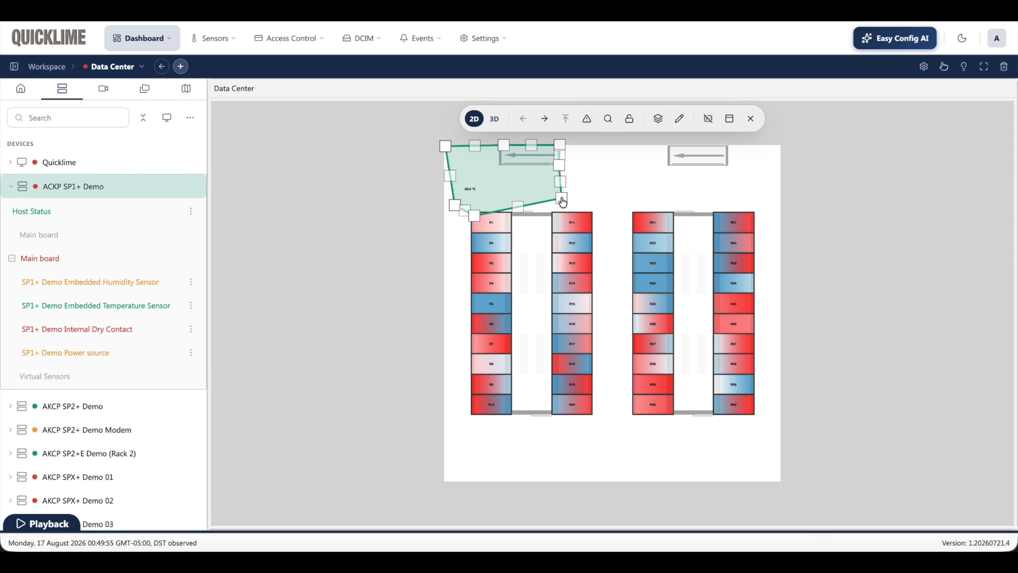
{"action": "mouse_move", "coordinate": [527, 182]}
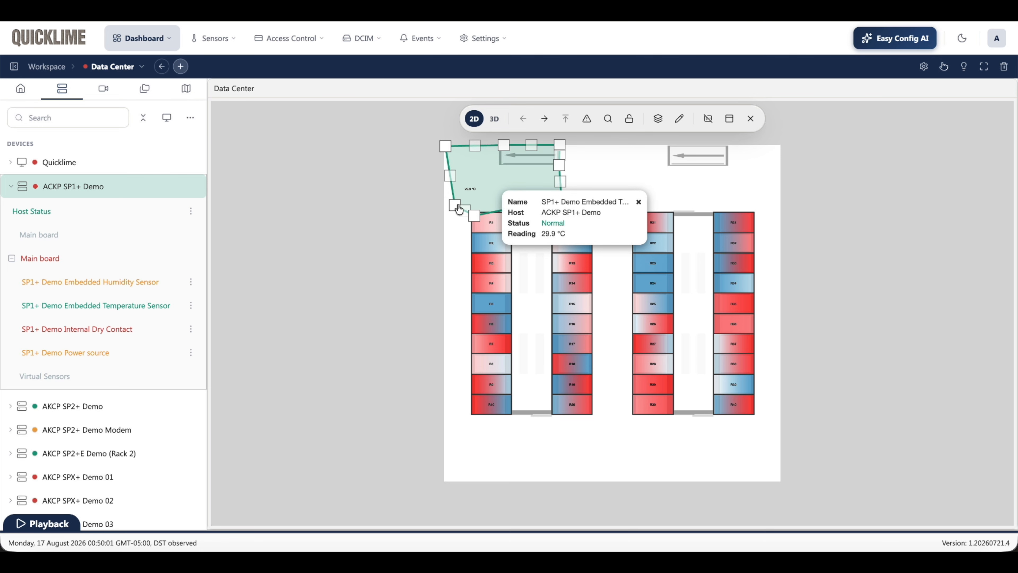
{"action": "right_click", "coordinate": [508, 184]}
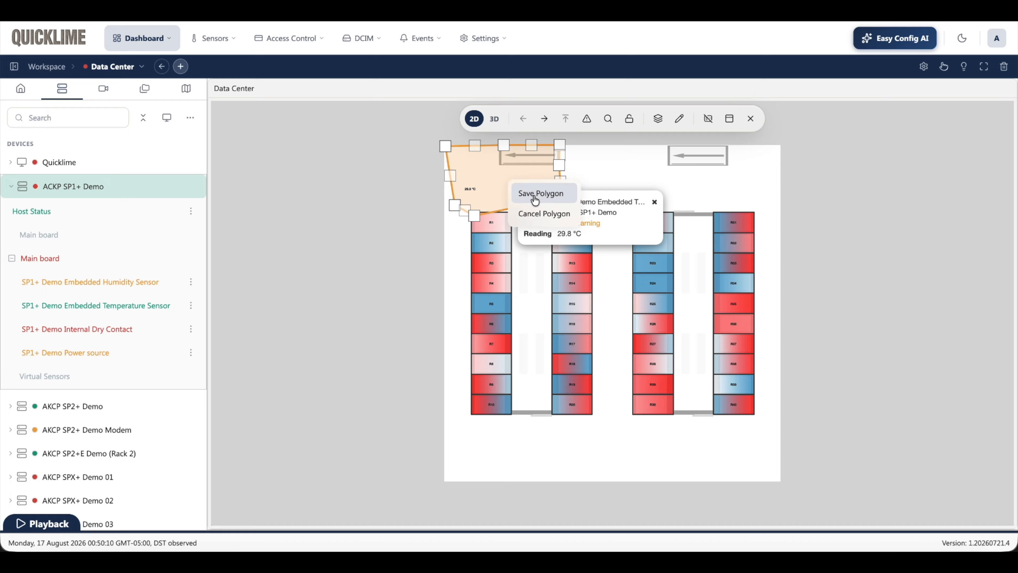
{"action": "left_click", "coordinate": [539, 214]}
Step: Change the temperature marker's icon type back to Images, using the default image for each status
{"action": "right_click", "coordinate": [472, 167]}
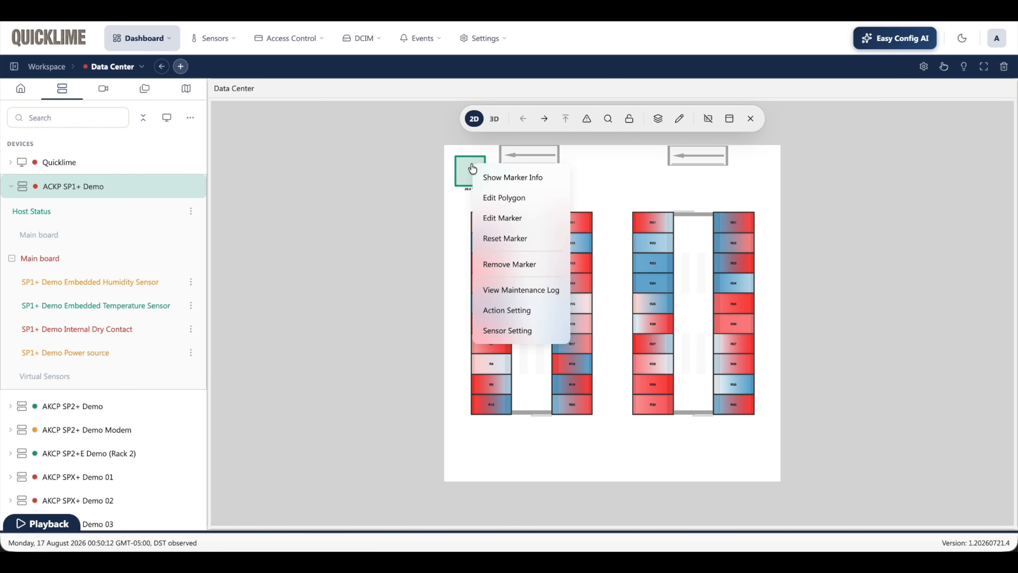
{"action": "left_click", "coordinate": [503, 222]}
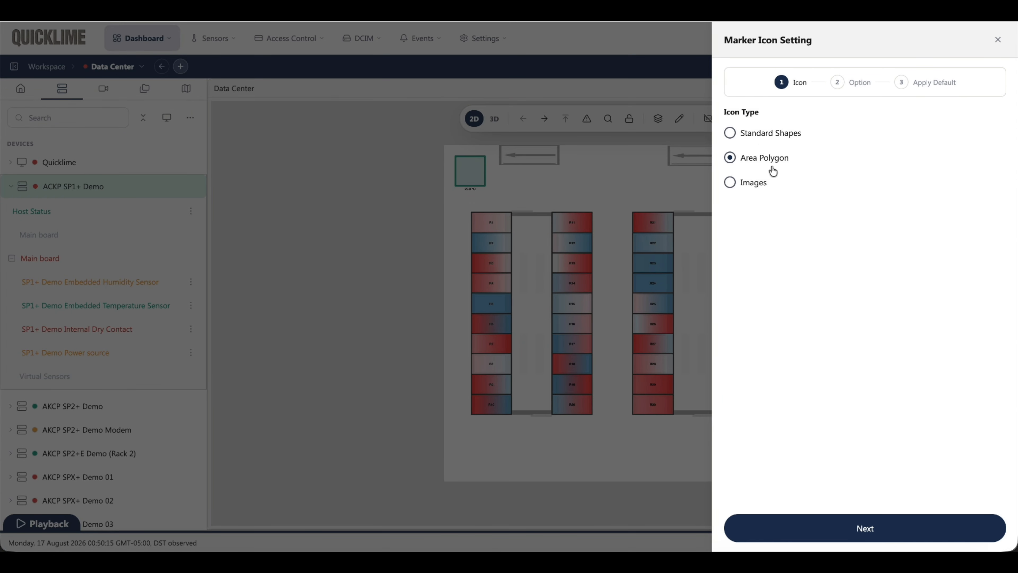
{"action": "left_click", "coordinate": [730, 183]}
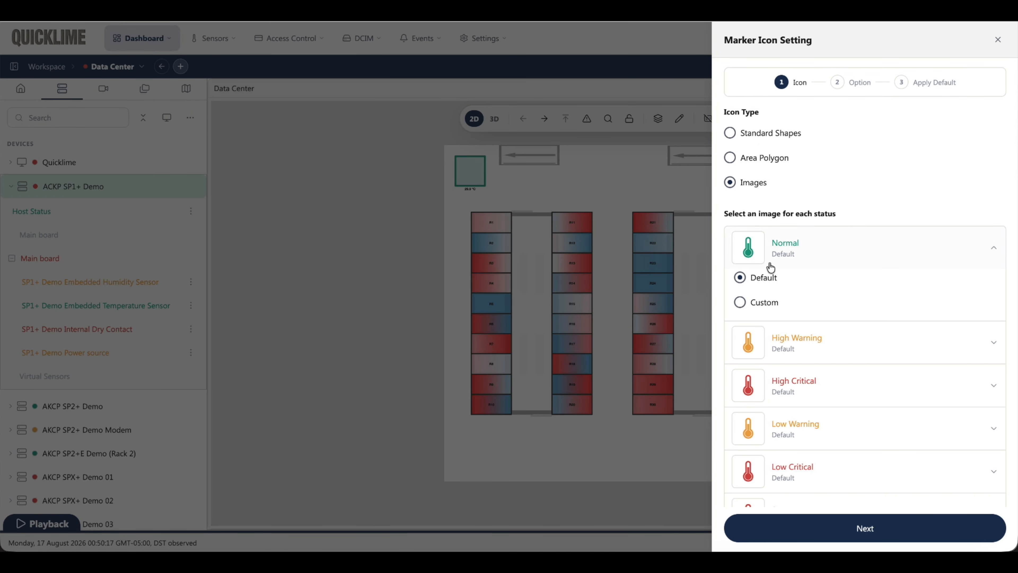
{"action": "left_click", "coordinate": [829, 528]}
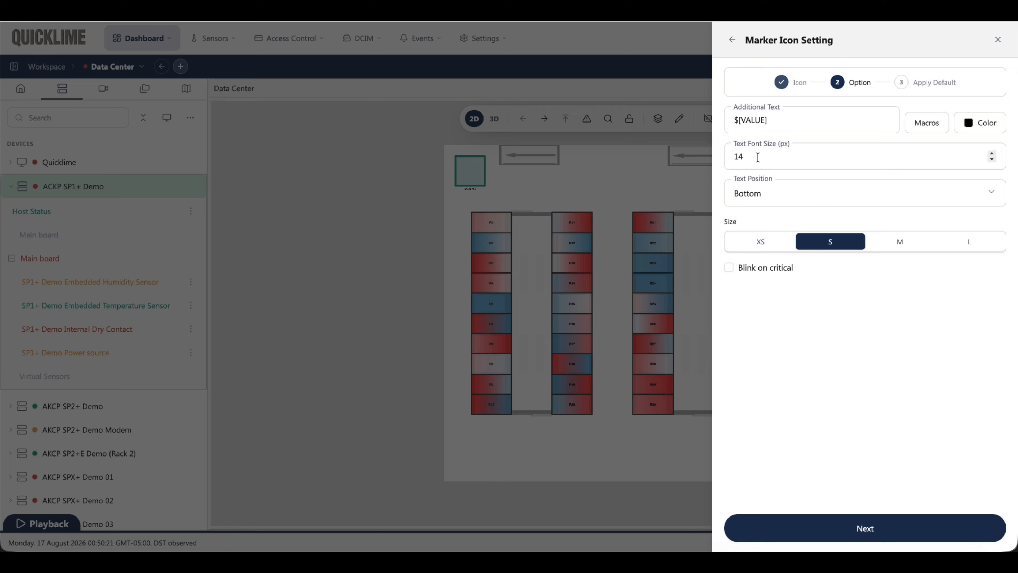
Step: Set the marker size to M and the text font size to 18 px, and finish the settings without applying them as a default
{"action": "left_click", "coordinate": [904, 250]}
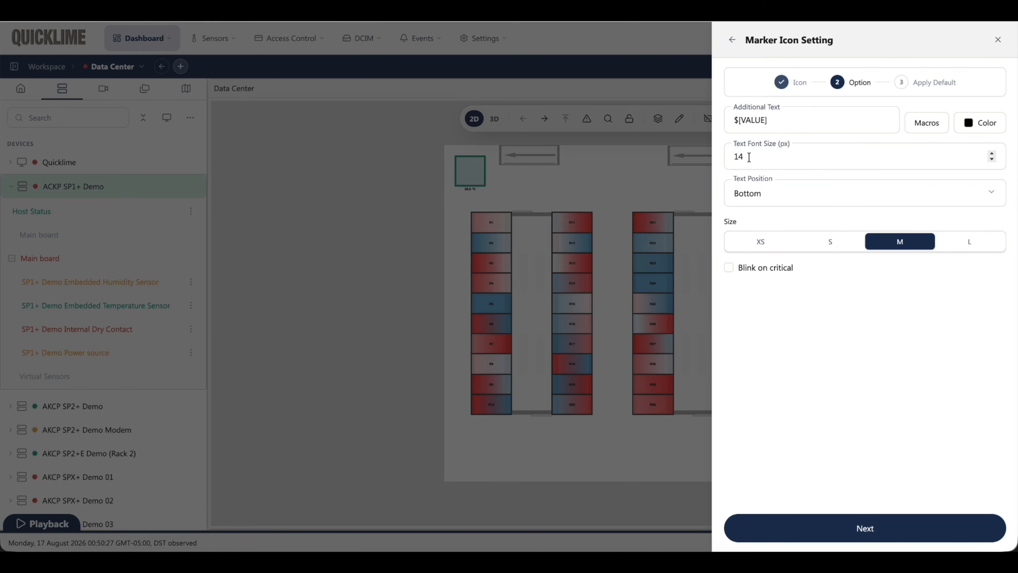
{"action": "left_click", "coordinate": [992, 155]}
{"action": "left_click", "coordinate": [992, 154]}
{"action": "left_click", "coordinate": [991, 154]}
{"action": "left_click", "coordinate": [992, 155]}
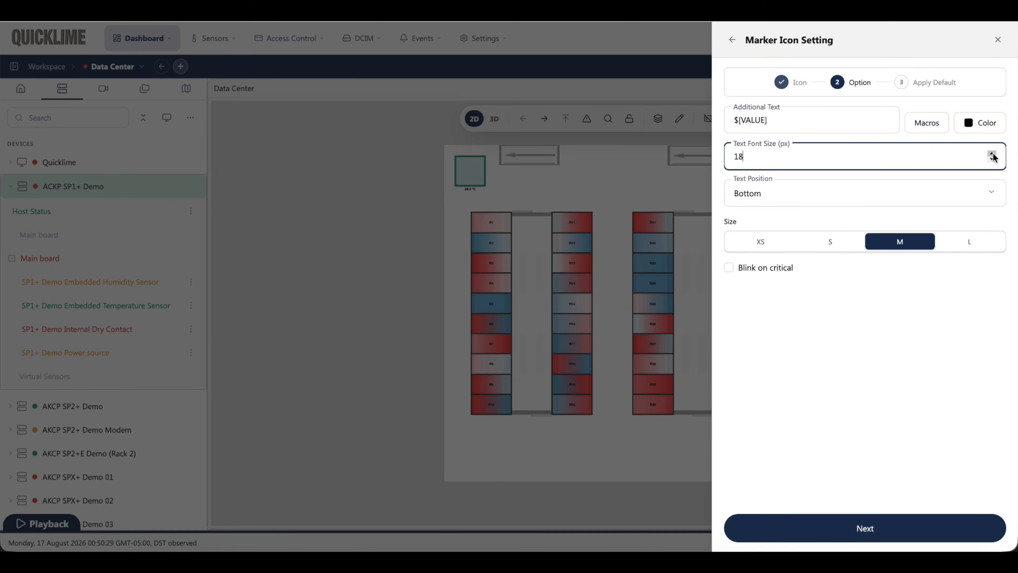
{"action": "left_click", "coordinate": [832, 520]}
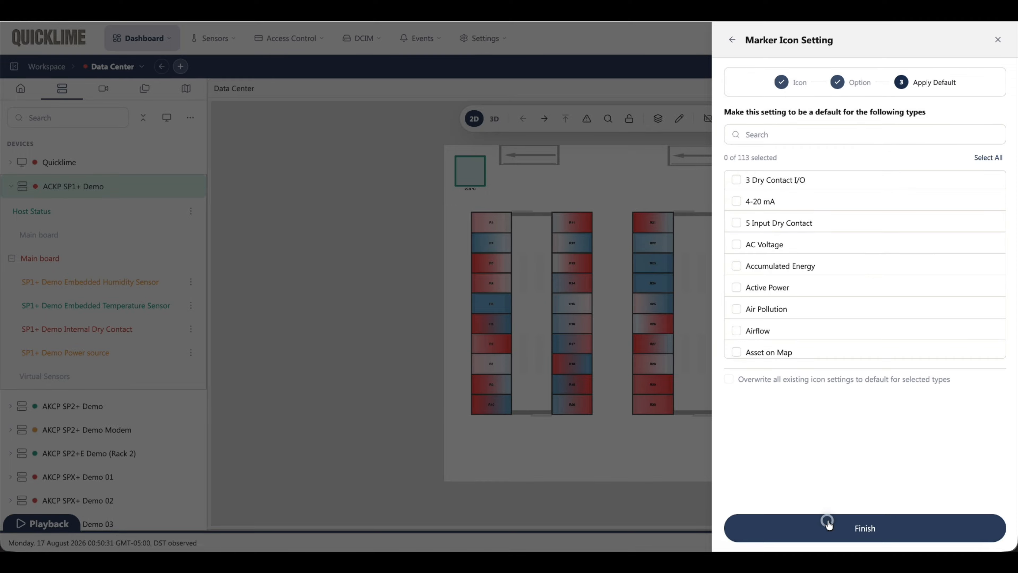
{"action": "left_click", "coordinate": [830, 523]}
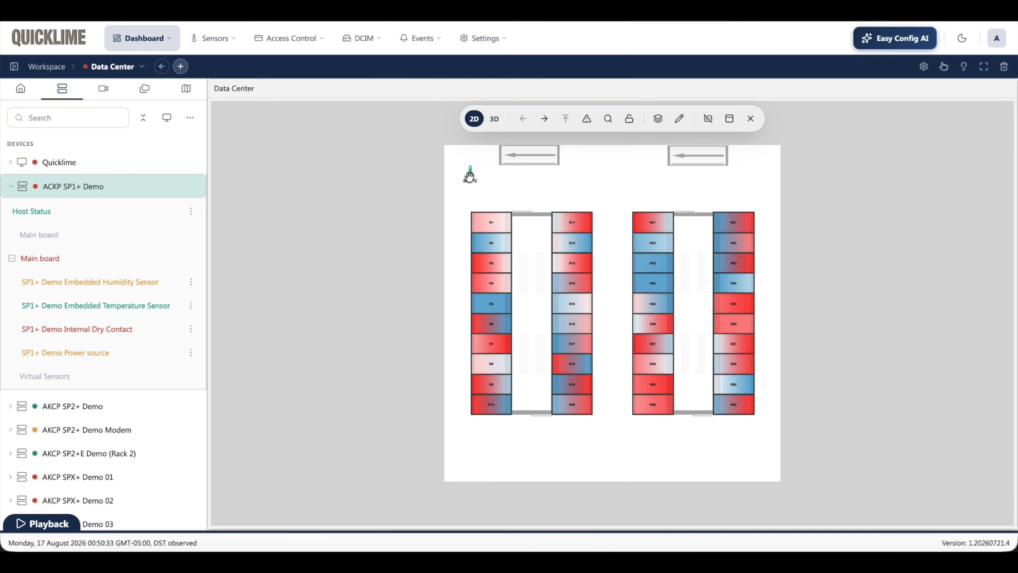
Step: Set the temperature marker's size to L and finish its settings
{"action": "scroll", "coordinate": [470, 170], "scroll_direction": "up", "scroll_amount": 1}
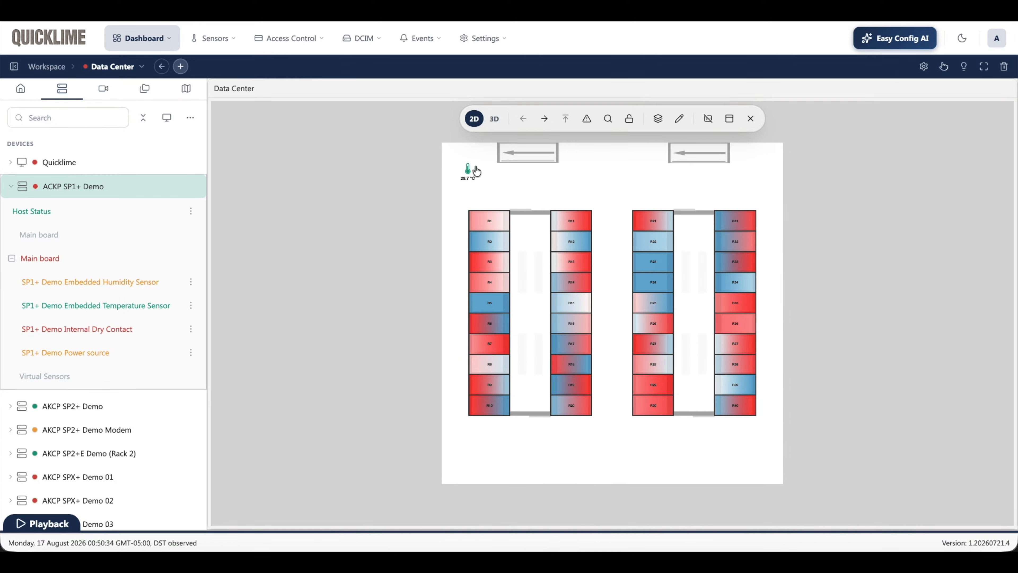
{"action": "scroll", "coordinate": [473, 170], "scroll_direction": "up", "scroll_amount": 2}
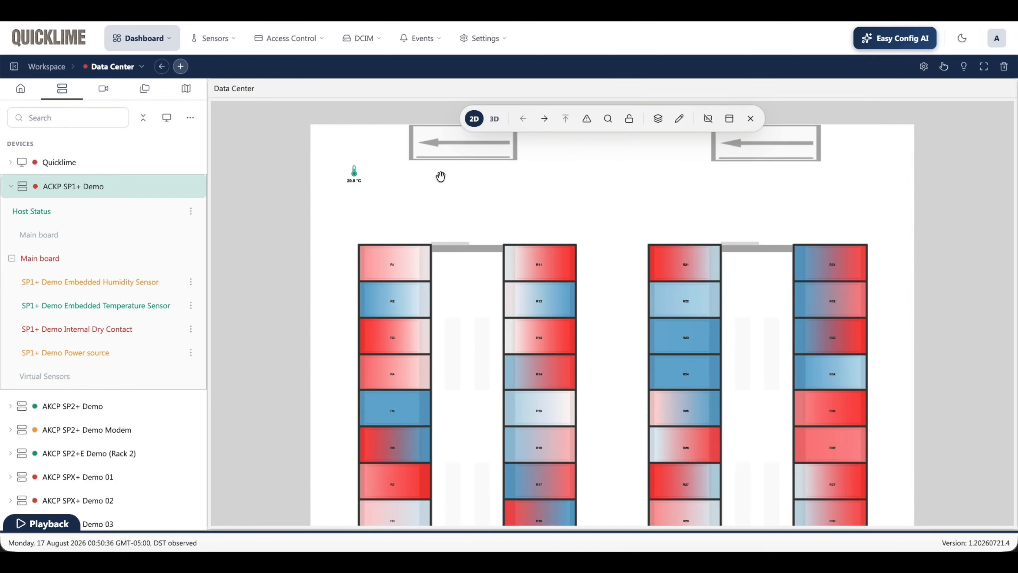
{"action": "right_click", "coordinate": [356, 175]}
{"action": "left_click", "coordinate": [369, 205]}
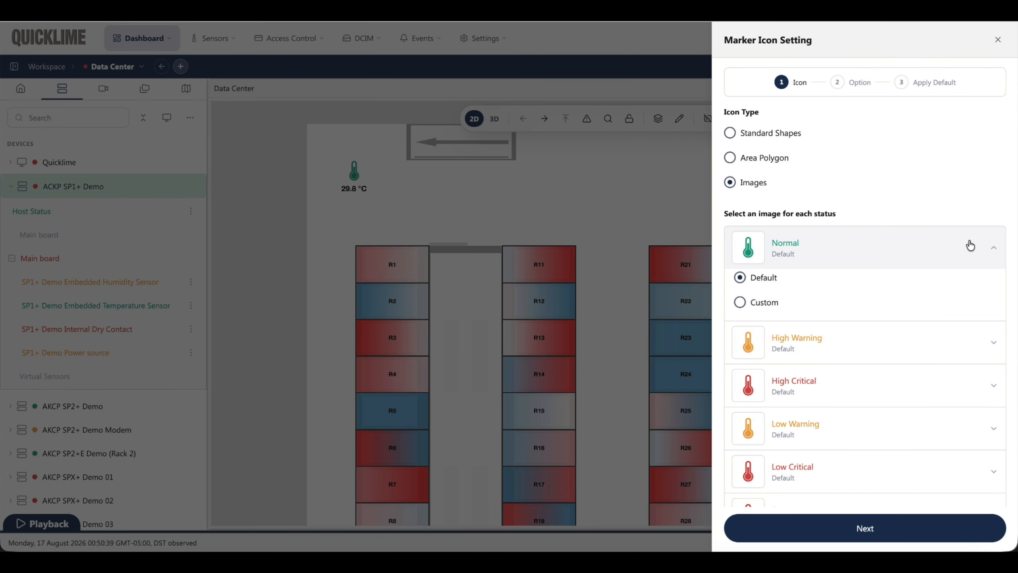
{"action": "left_click", "coordinate": [864, 528]}
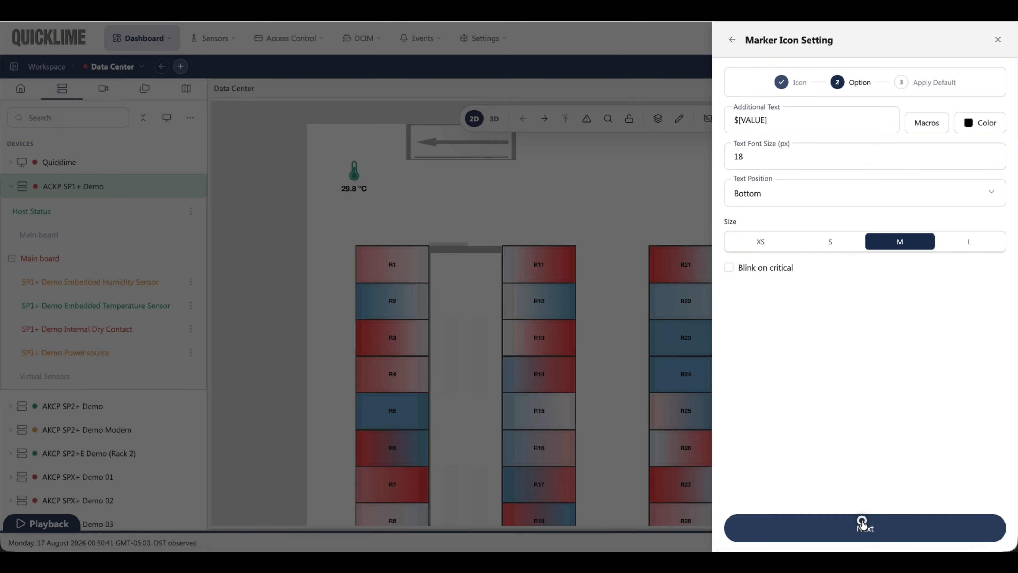
{"action": "left_click", "coordinate": [980, 245]}
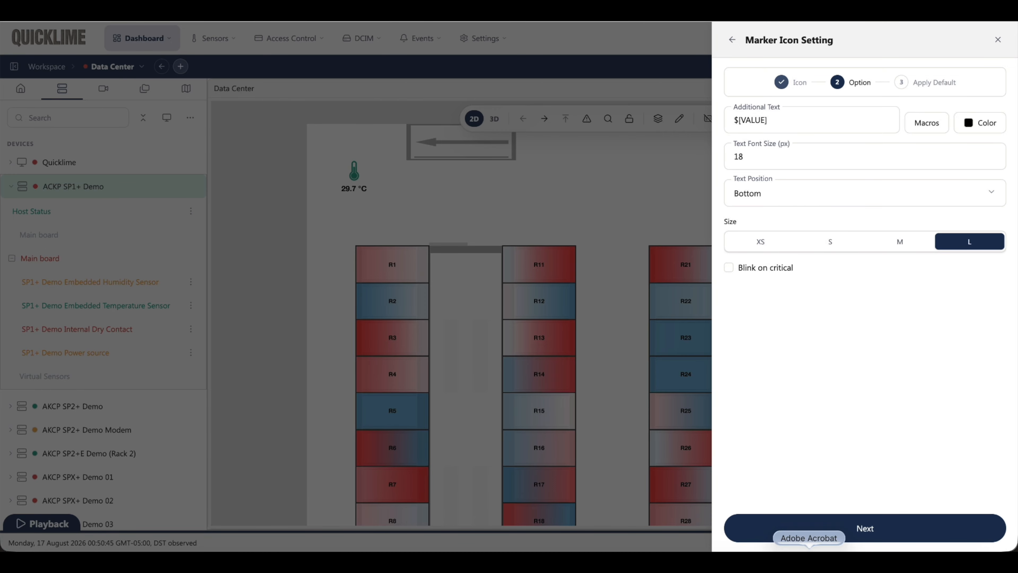
{"action": "left_click", "coordinate": [828, 528]}
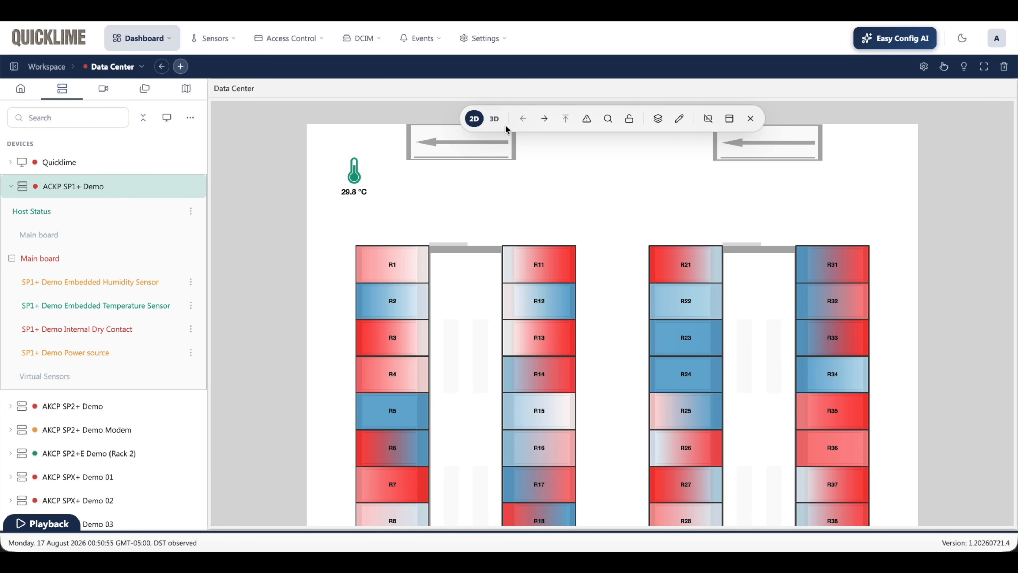
Step: Switch the Data Center map to 3D view and examine the rack rows and floor lines from several angles
{"action": "left_click", "coordinate": [495, 119]}
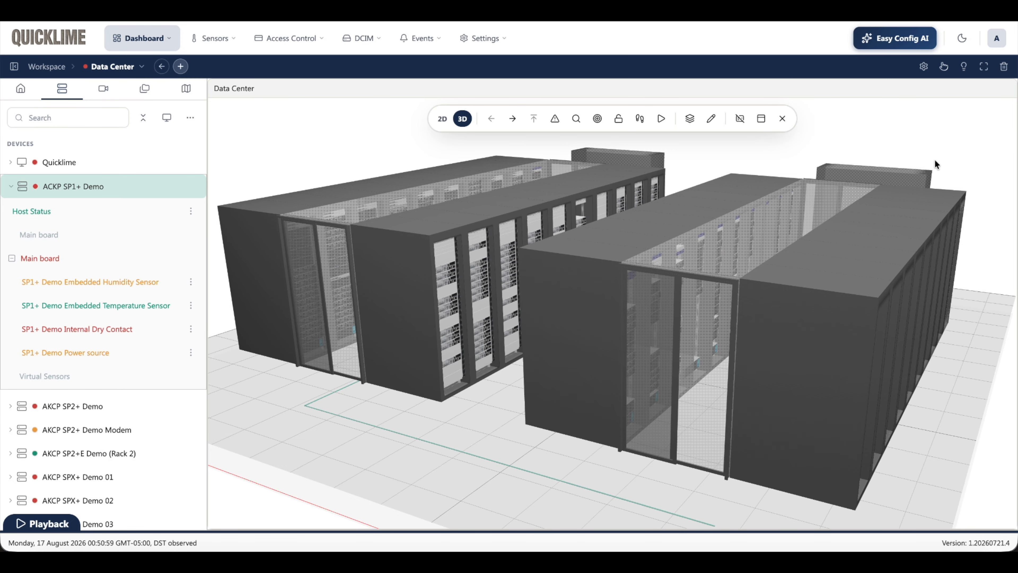
{"action": "left_click_drag", "start_coordinate": [935, 147], "coordinate": [739, 144]}
{"action": "scroll", "coordinate": [750, 218], "scroll_direction": "down", "scroll_amount": 3}
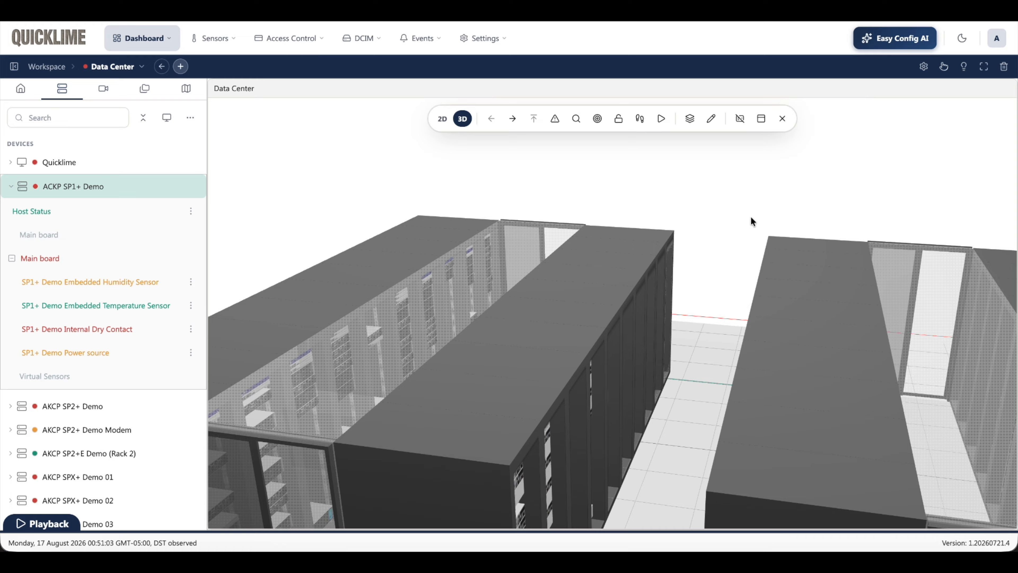
{"action": "left_click_drag", "start_coordinate": [809, 172], "coordinate": [640, 154]}
{"action": "left_click_drag", "start_coordinate": [574, 368], "coordinate": [528, 382]}
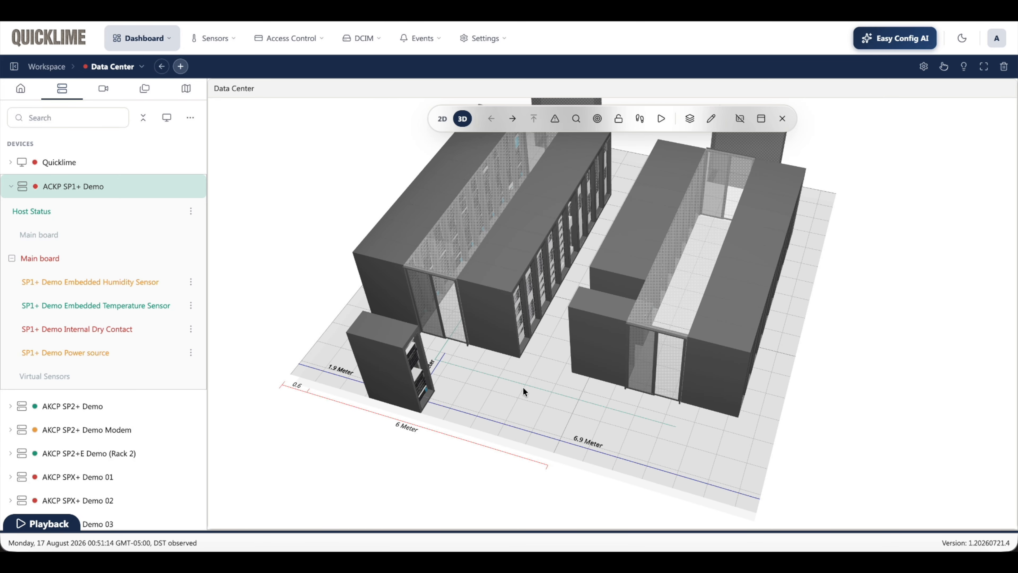
{"action": "left_click", "coordinate": [522, 392]}
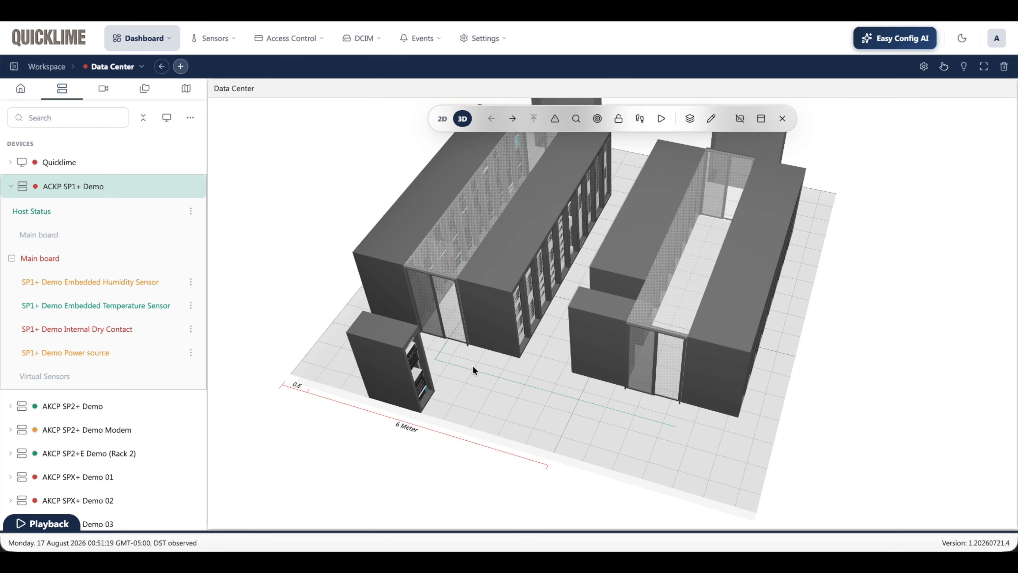
{"action": "scroll", "coordinate": [465, 366], "scroll_direction": "up", "scroll_amount": 5}
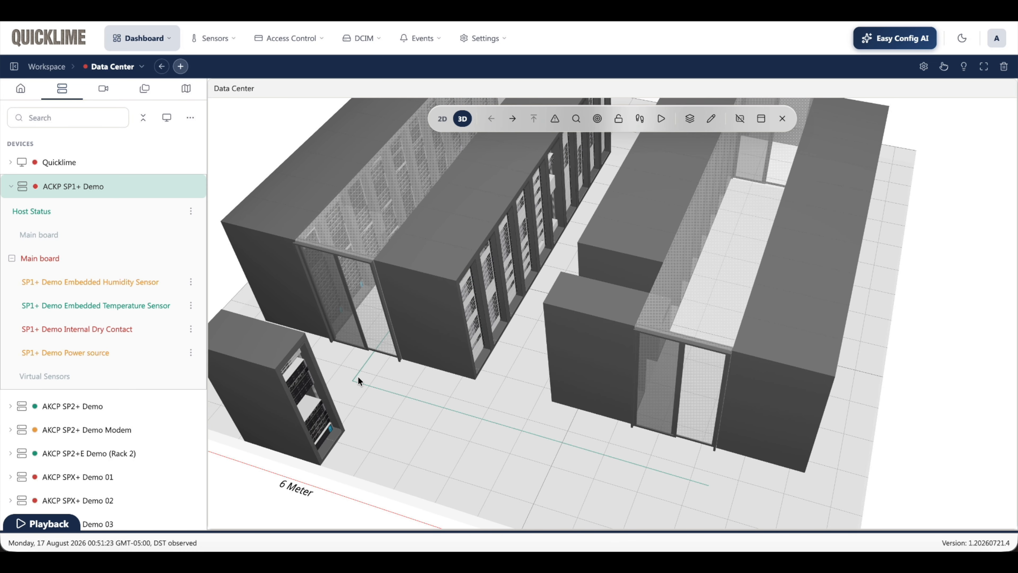
Step: Hide the Liquid Rope layer in the Data Center 3D view and show it again
{"action": "left_click", "coordinate": [690, 119]}
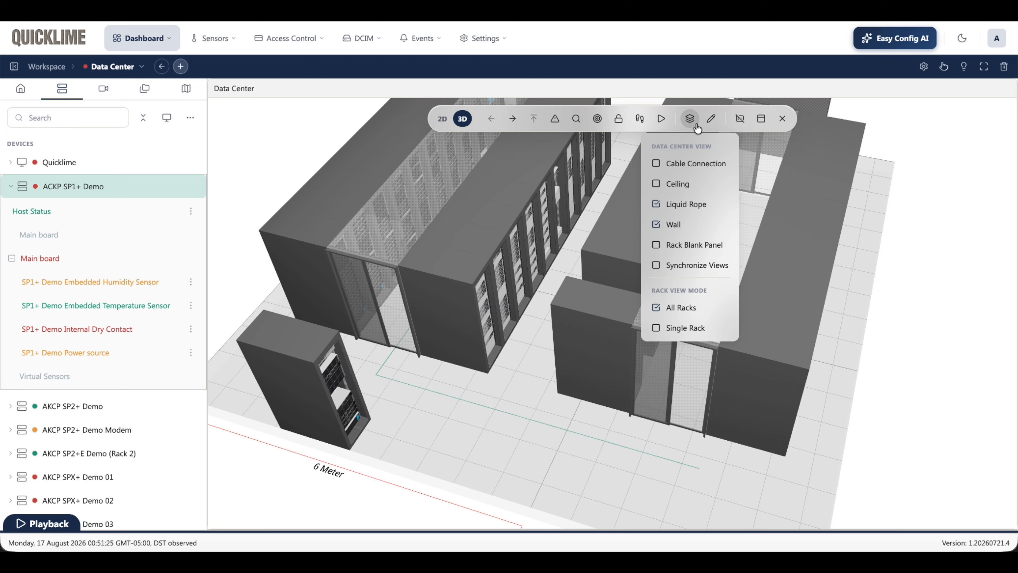
{"action": "left_click", "coordinate": [689, 119]}
{"action": "left_click", "coordinate": [689, 124]}
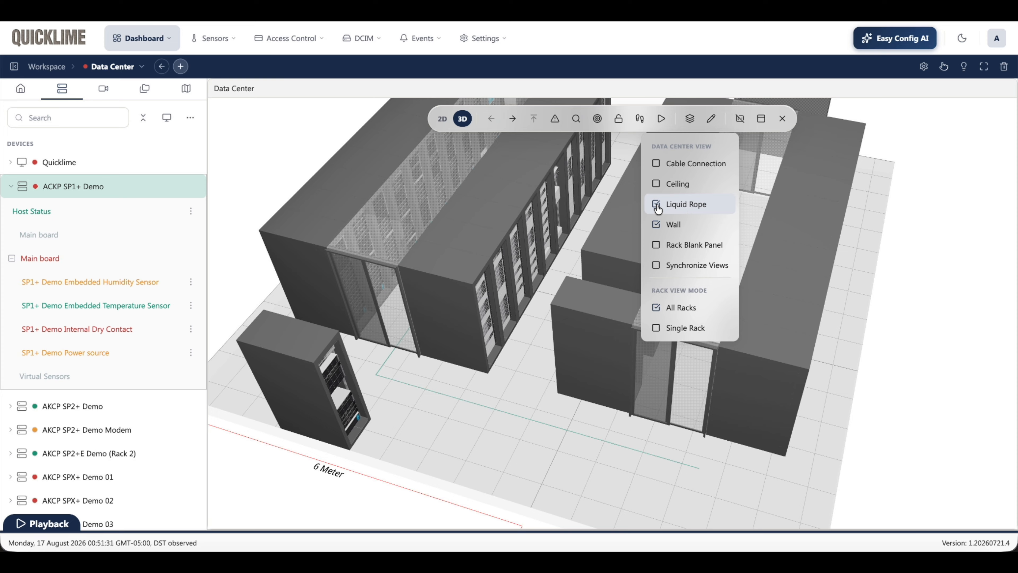
{"action": "left_click", "coordinate": [657, 204]}
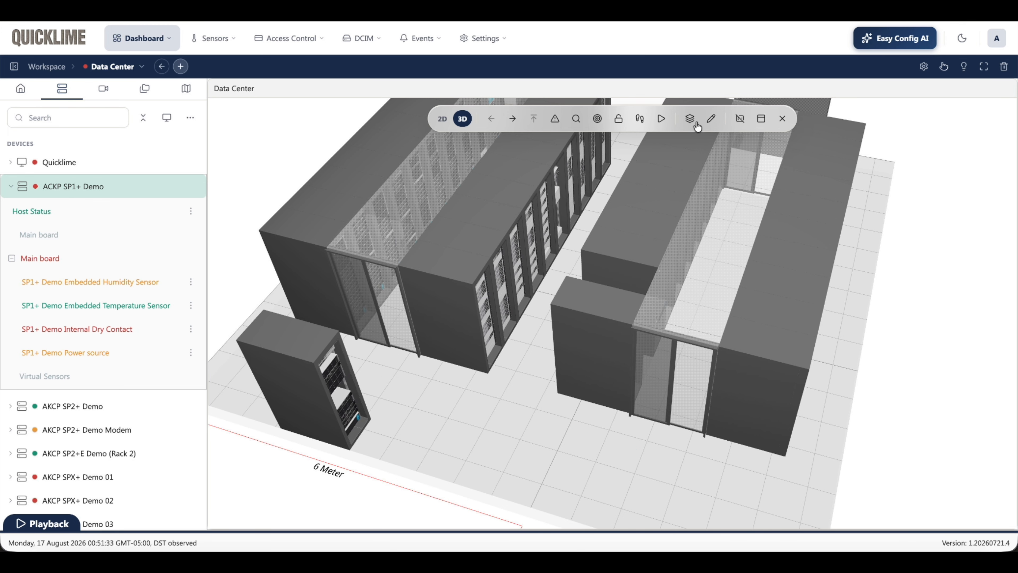
{"action": "left_click", "coordinate": [689, 119]}
{"action": "left_click", "coordinate": [658, 204]}
Step: Select the stand-alone rack in the 3D view and examine its position and wall distances from different angles
{"action": "left_click_drag", "start_coordinate": [439, 416], "coordinate": [467, 417]}
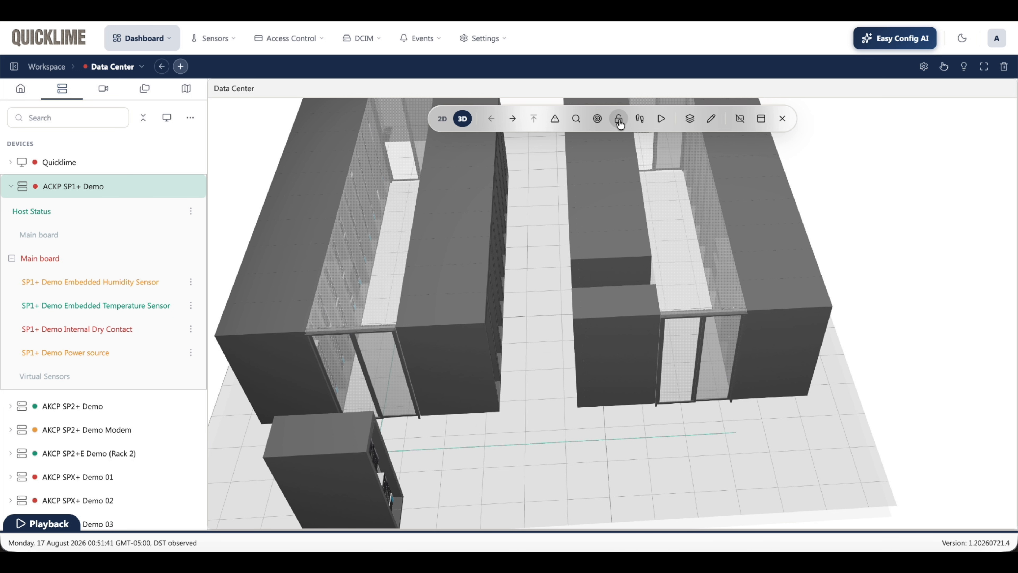
{"action": "left_click", "coordinate": [290, 445]}
{"action": "left_click", "coordinate": [291, 444]}
{"action": "left_click_drag", "start_coordinate": [308, 436], "coordinate": [309, 438]}
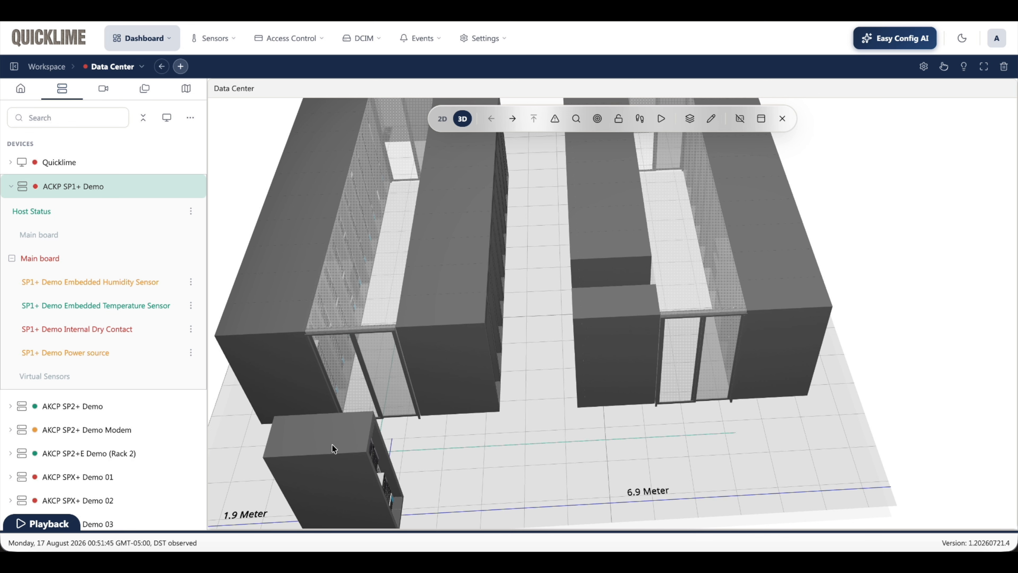
{"action": "left_click_drag", "start_coordinate": [497, 466], "coordinate": [448, 464]}
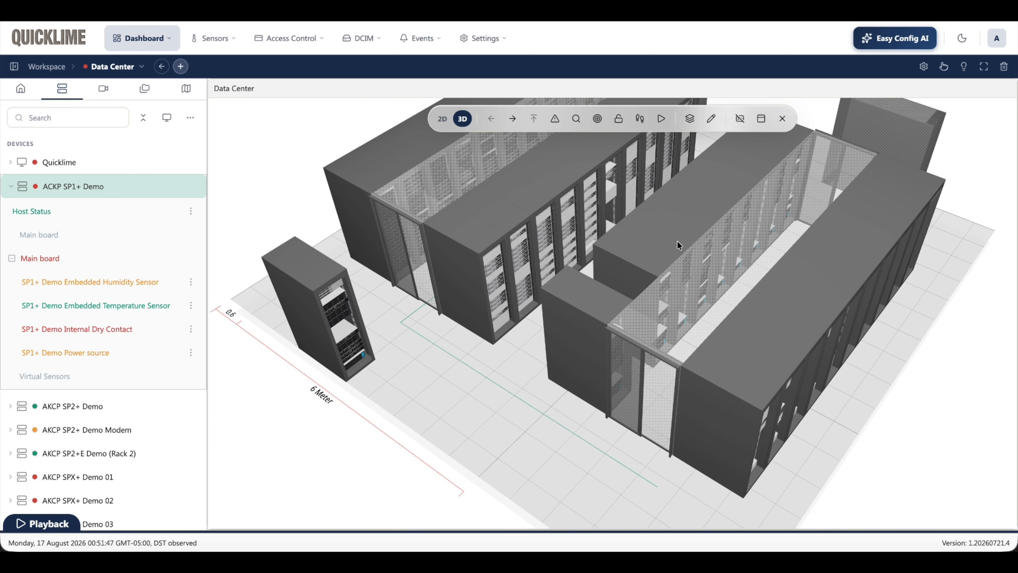
Step: In the 2D view, move the stand-alone rack R29 and its status marker into the gap between racks R28 and R30
{"action": "left_click", "coordinate": [441, 119]}
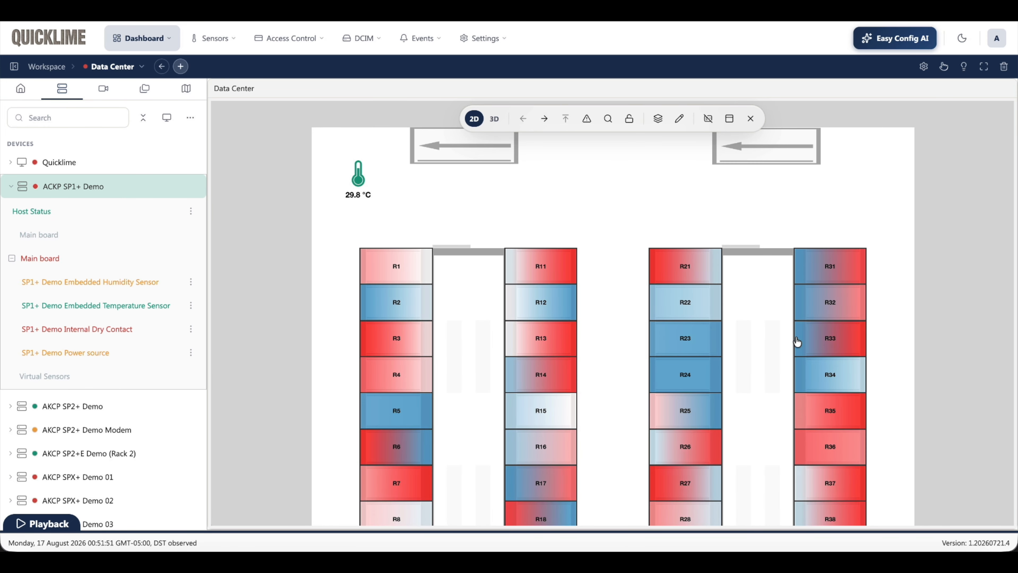
{"action": "left_click_drag", "start_coordinate": [900, 396], "coordinate": [885, 189]}
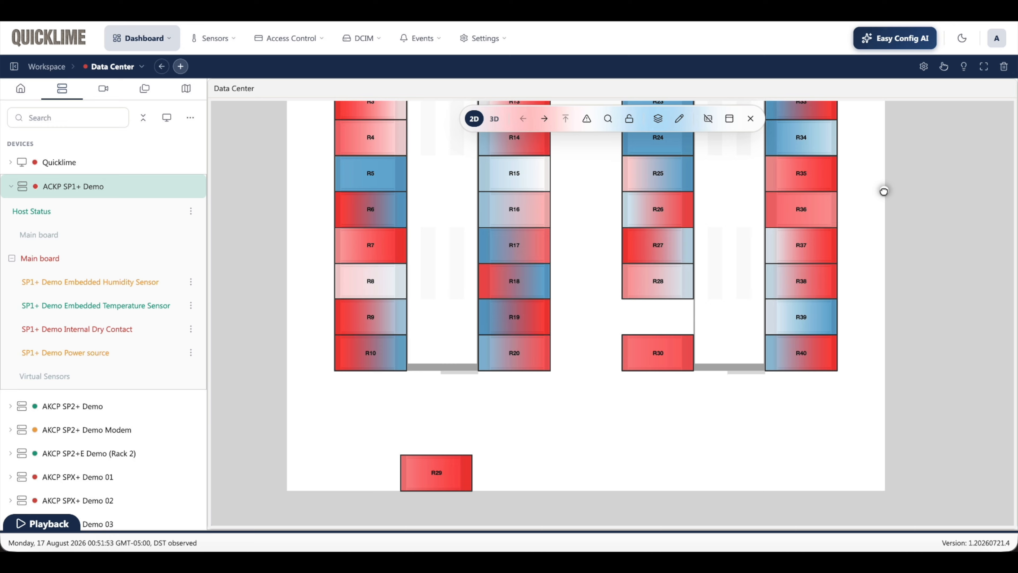
{"action": "left_click", "coordinate": [457, 473]}
{"action": "mouse_move", "coordinate": [461, 471]}
{"action": "left_mouse_down"}
{"action": "mouse_move", "coordinate": [685, 319]}
{"action": "mouse_move", "coordinate": [688, 457]}
{"action": "left_mouse_up"}
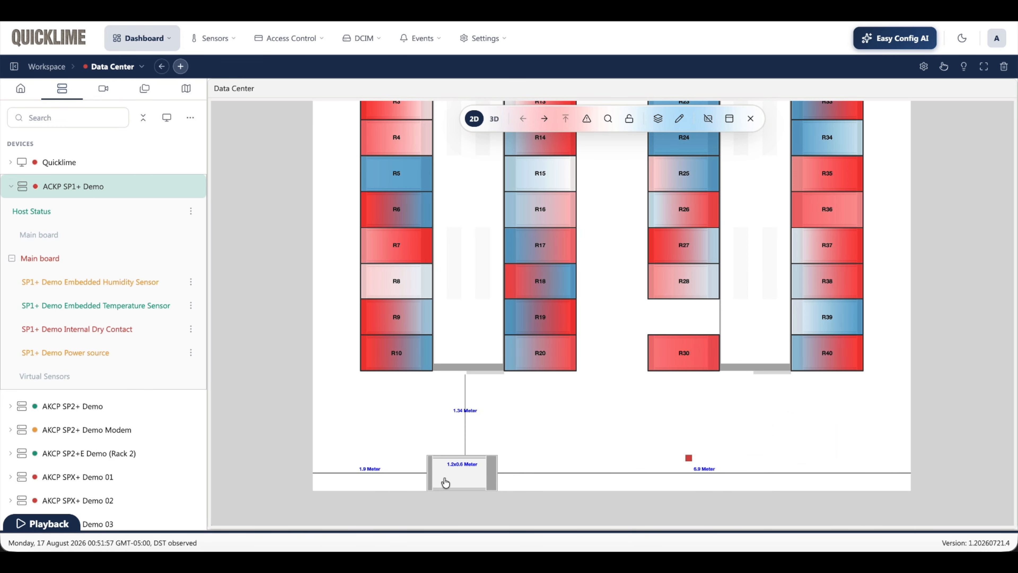
{"action": "left_click_drag", "start_coordinate": [572, 386], "coordinate": [684, 317]}
{"action": "left_click_drag", "start_coordinate": [688, 459], "coordinate": [685, 318]}
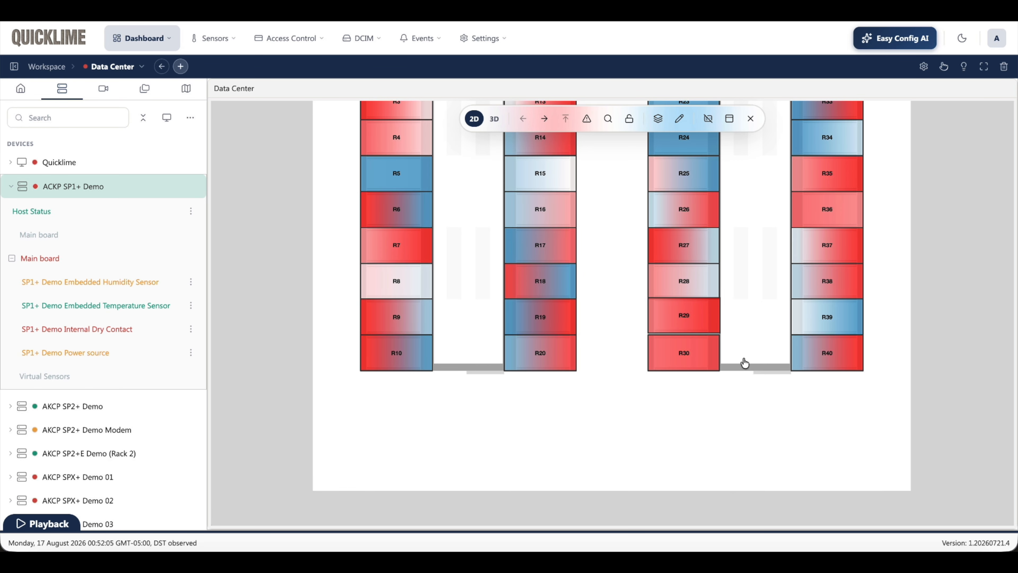
Step: Move rack R29's status marker off the rack into the empty aisle beside it
{"action": "scroll", "coordinate": [726, 350], "scroll_direction": "up", "scroll_amount": 2}
{"action": "scroll", "coordinate": [726, 349], "scroll_direction": "up", "scroll_amount": 1}
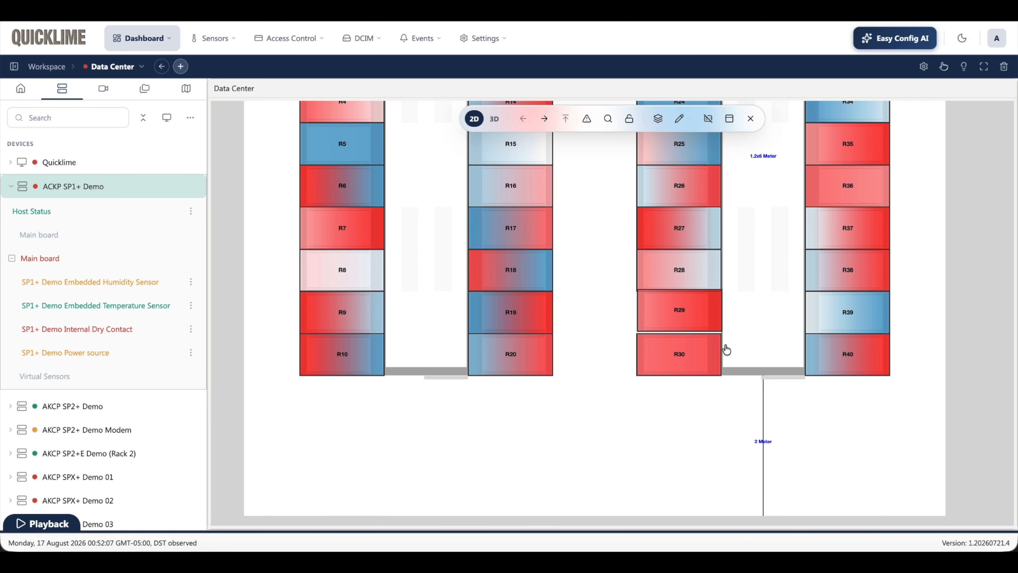
{"action": "scroll", "coordinate": [726, 350], "scroll_direction": "up", "scroll_amount": 5}
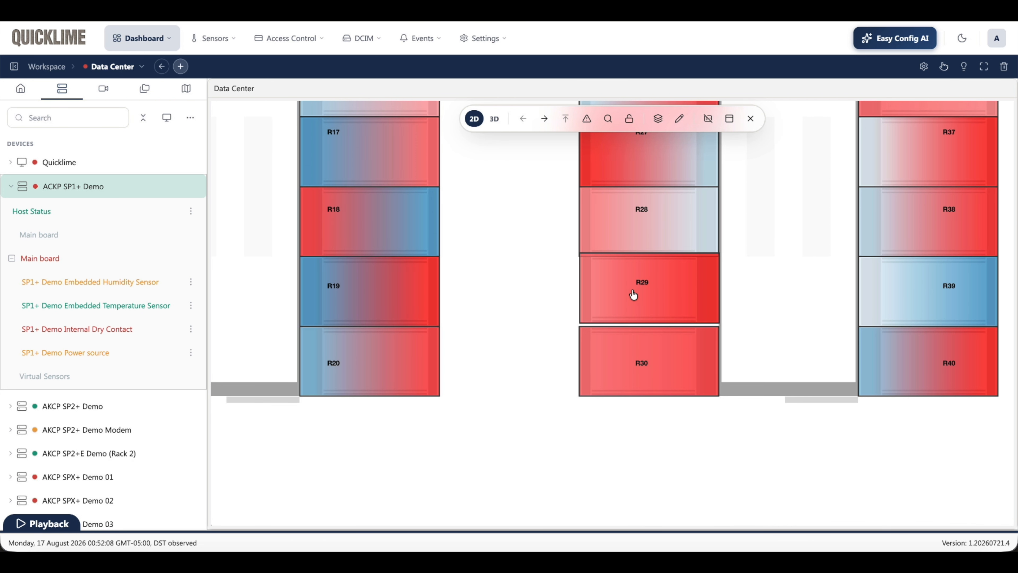
{"action": "mouse_move", "coordinate": [650, 293]}
{"action": "mouse_move", "coordinate": [652, 279]}
{"action": "left_mouse_down"}
{"action": "mouse_move", "coordinate": [375, 274]}
{"action": "mouse_move", "coordinate": [325, 235]}
{"action": "left_mouse_up"}
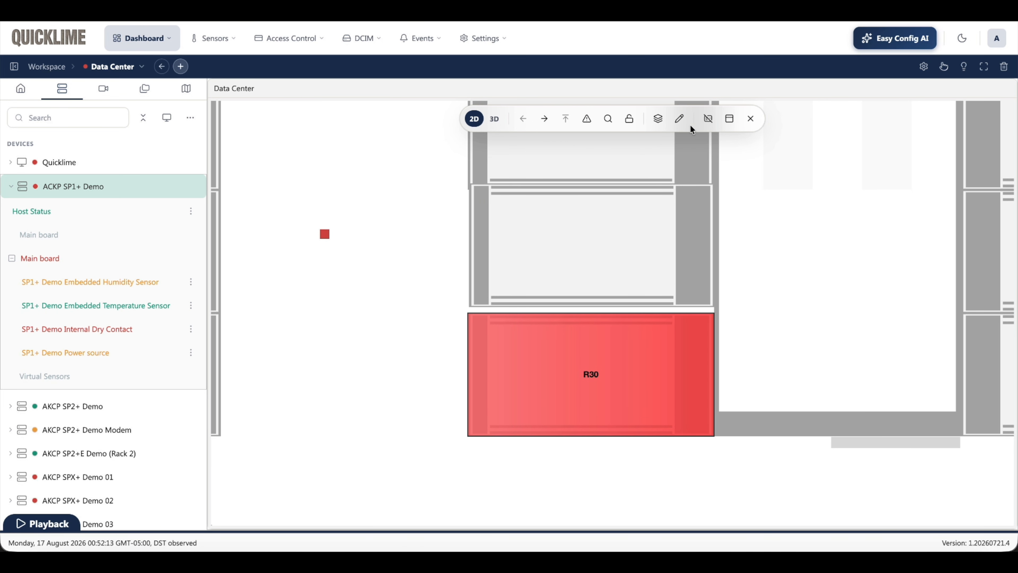
Step: Turn on Snap to Object, align rack R29 flush between R28 and R30, and put its status marker back on it
{"action": "left_click", "coordinate": [678, 117]}
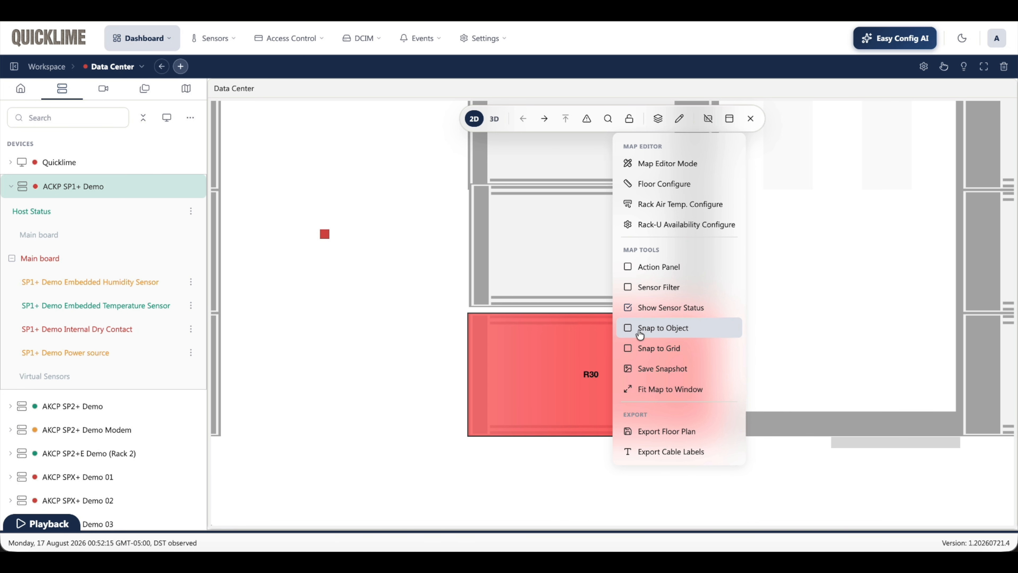
{"action": "left_click", "coordinate": [545, 237]}
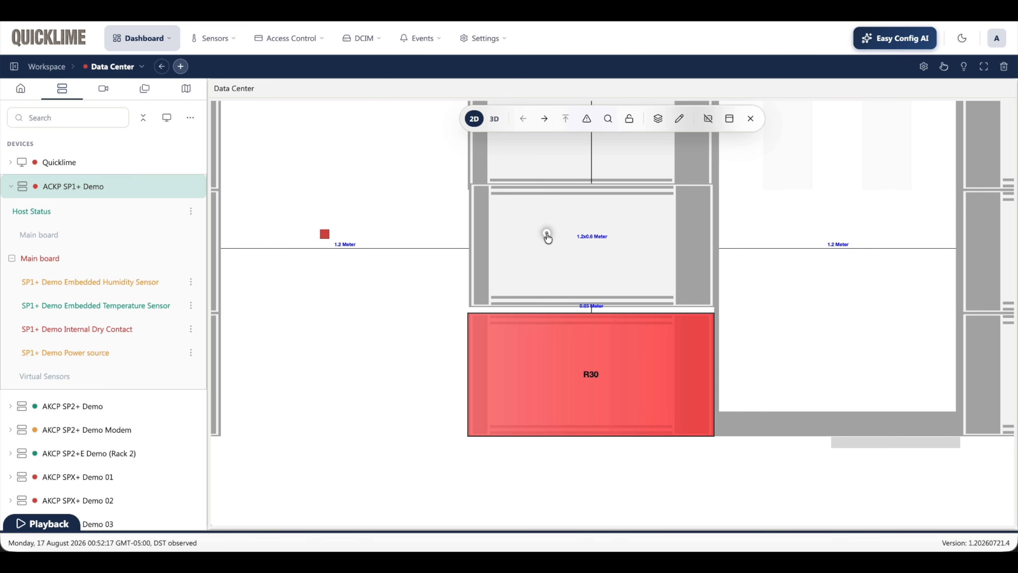
{"action": "left_click_drag", "start_coordinate": [545, 235], "coordinate": [589, 253]}
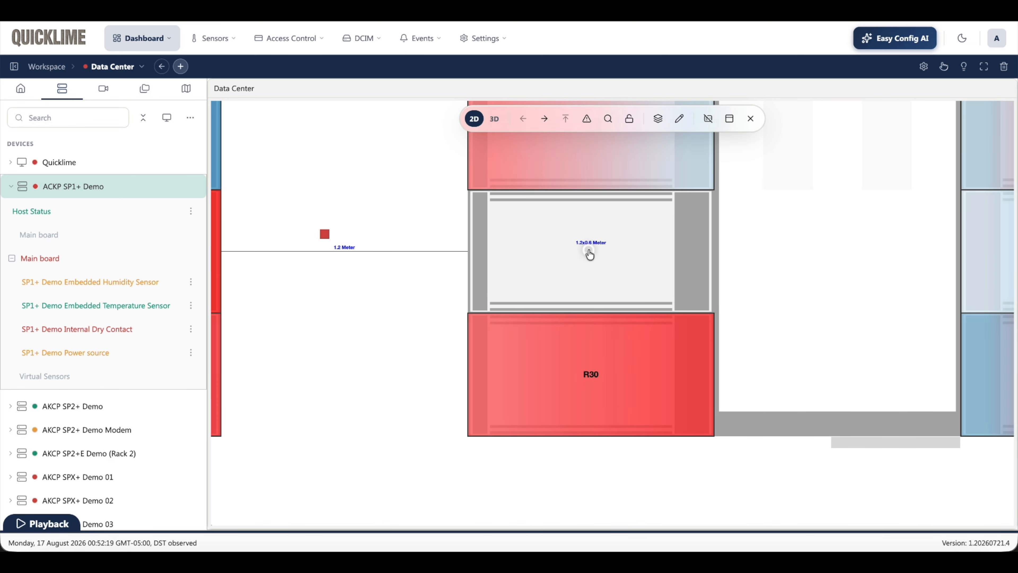
{"action": "mouse_move", "coordinate": [324, 235]}
{"action": "left_mouse_down"}
{"action": "mouse_move", "coordinate": [432, 230]}
{"action": "mouse_move", "coordinate": [566, 256]}
{"action": "left_mouse_up"}
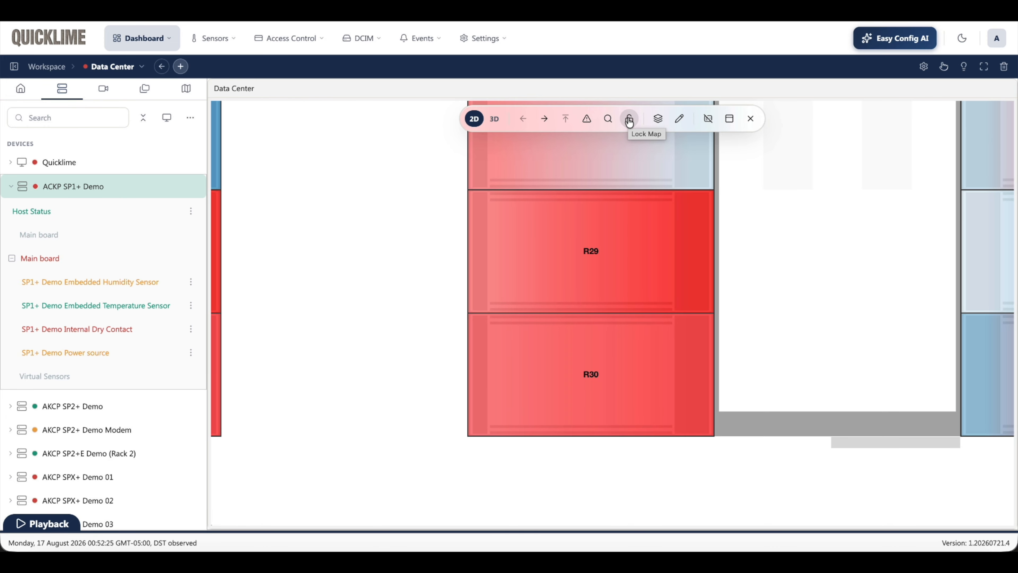
Step: Lock the Data Center map against further changes and view the aligned racks
{"action": "left_click", "coordinate": [630, 119]}
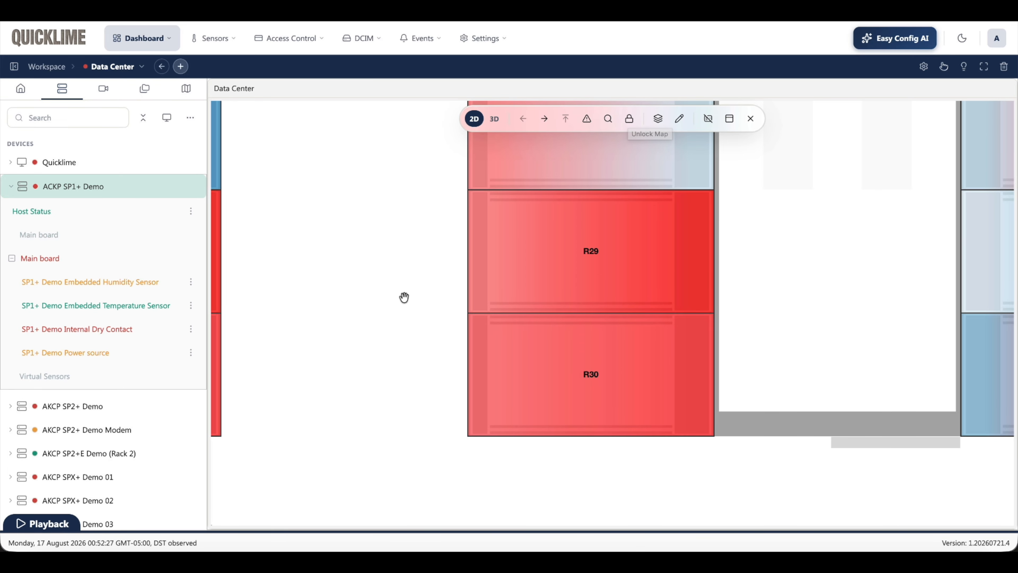
{"action": "scroll", "coordinate": [429, 290], "scroll_direction": "down", "scroll_amount": 3}
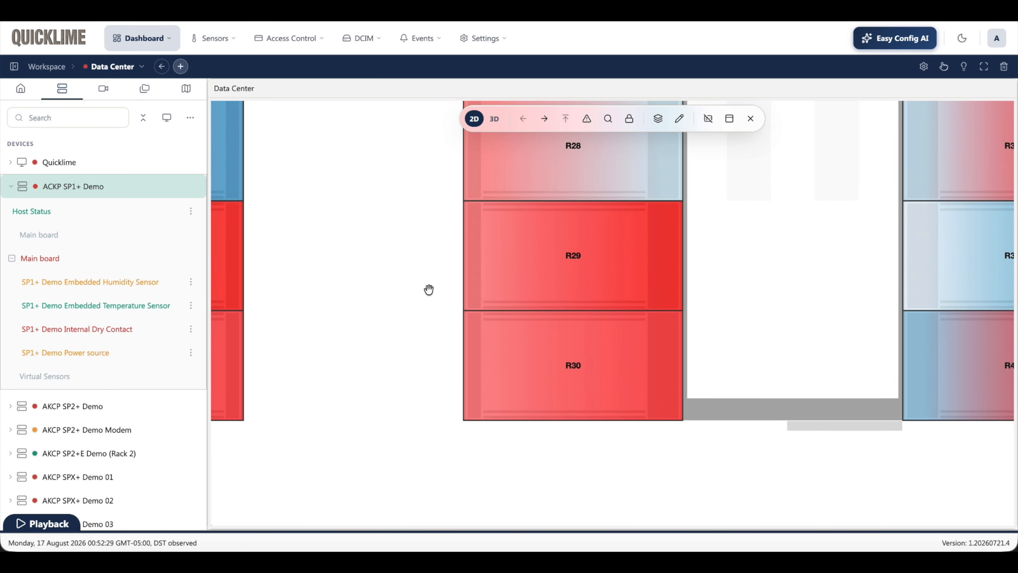
{"action": "scroll", "coordinate": [431, 286], "scroll_direction": "down", "scroll_amount": 2}
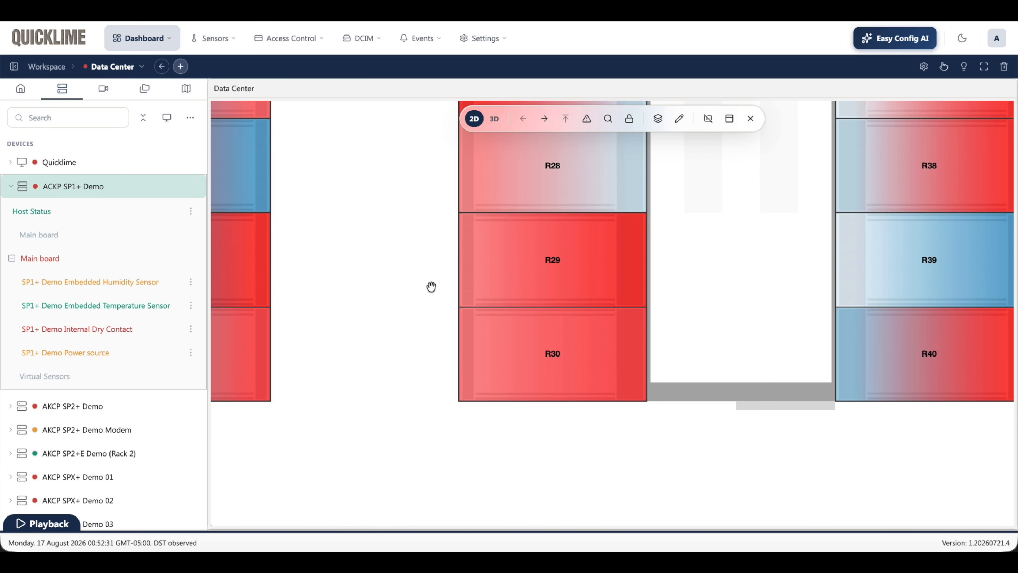